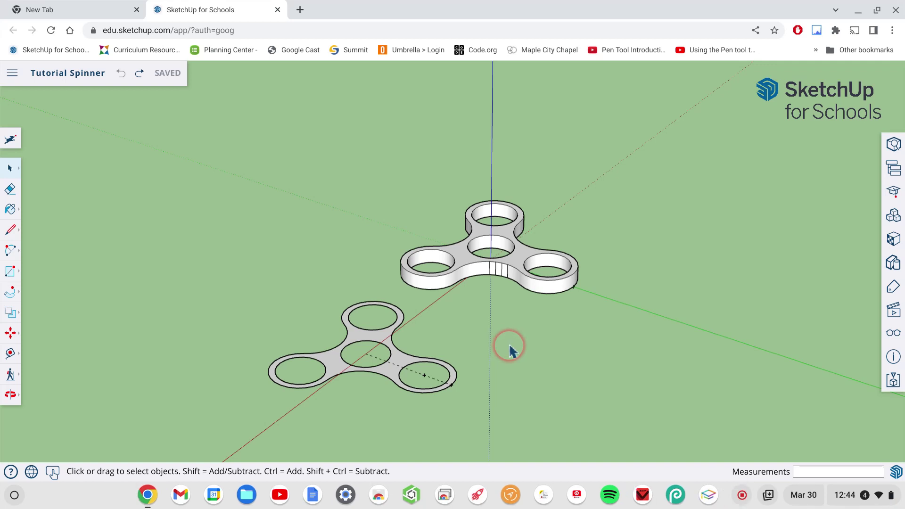
- Examine the flat spinner outline and the extruded spinner from several angles and zoom levels
scroll(509, 346, down, 5)
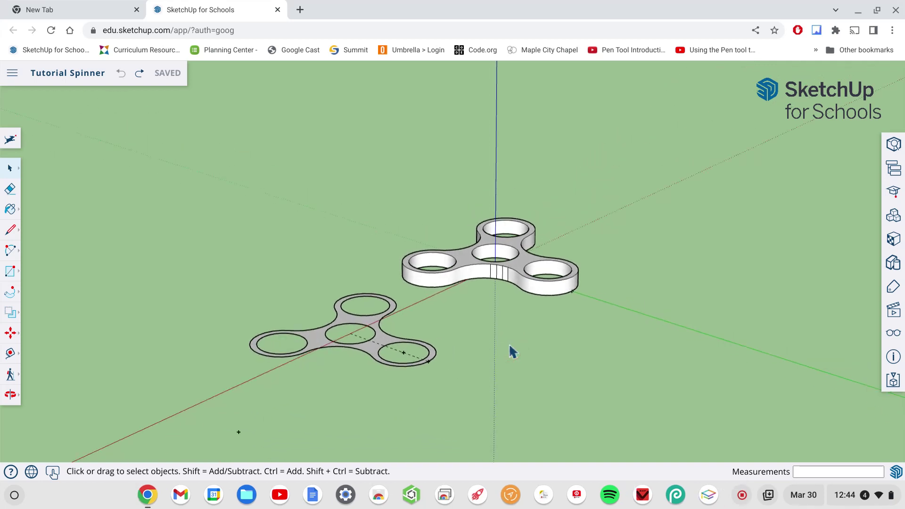
middle_drag(513, 351, 512, 351)
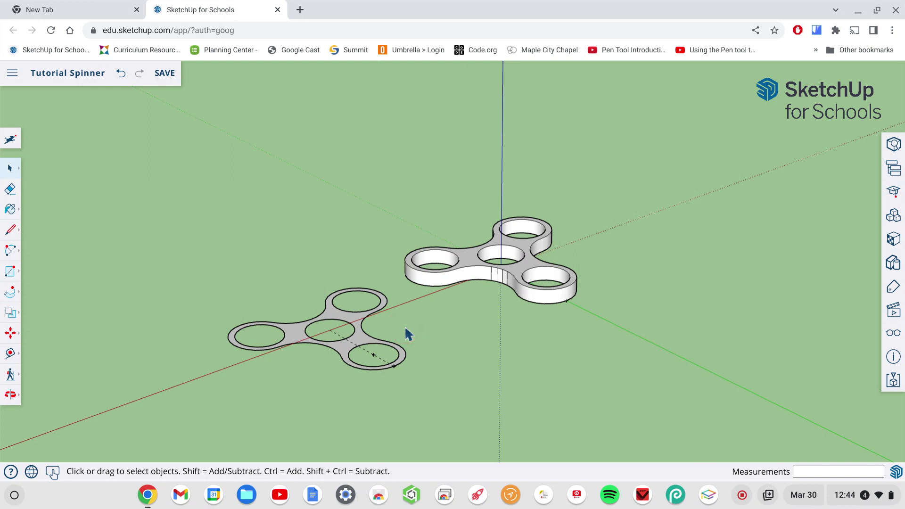
scroll(409, 334, down, 5)
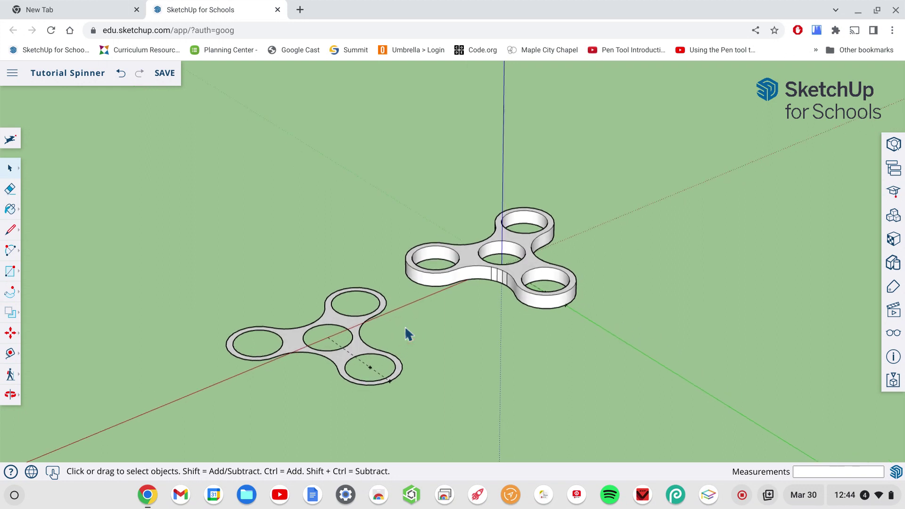
scroll(408, 335, left, 4)
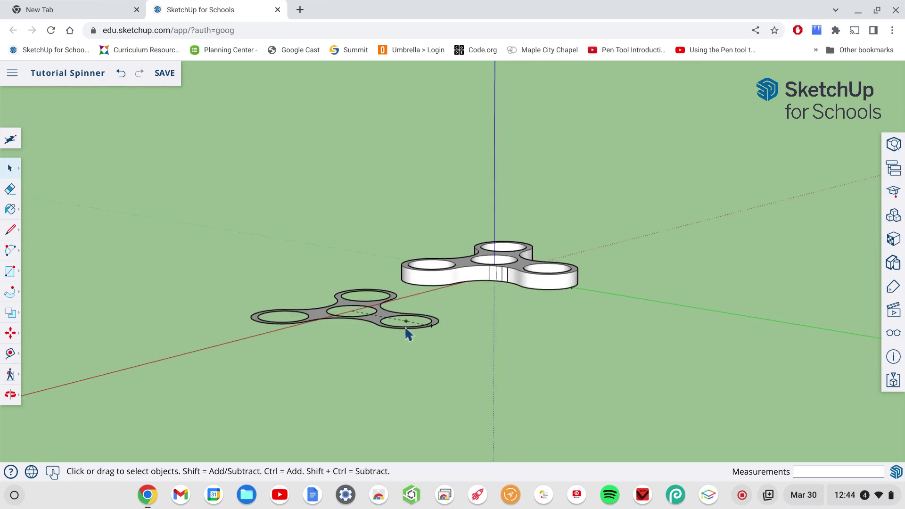
scroll(409, 334, right, 2)
scroll(408, 335, left, 2)
scroll(408, 334, up, 1)
middle_drag(408, 335, 479, 284)
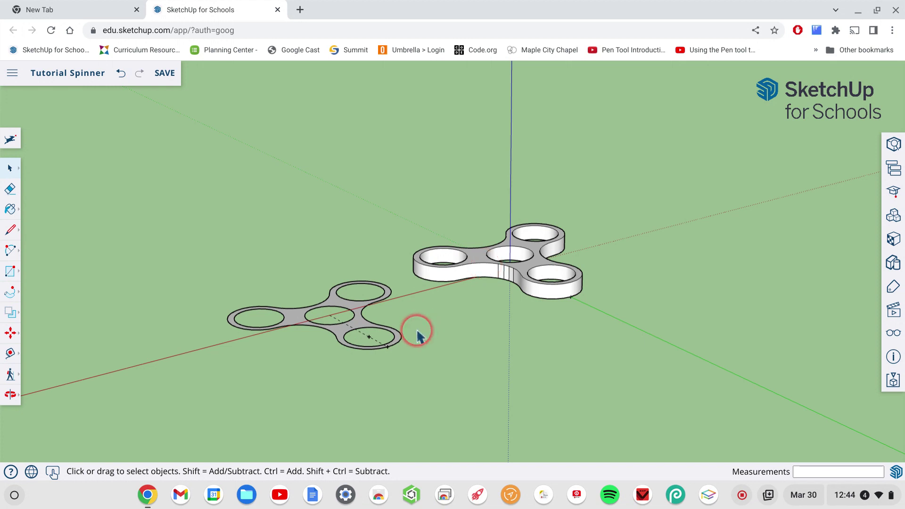
scroll(417, 335, up, 5)
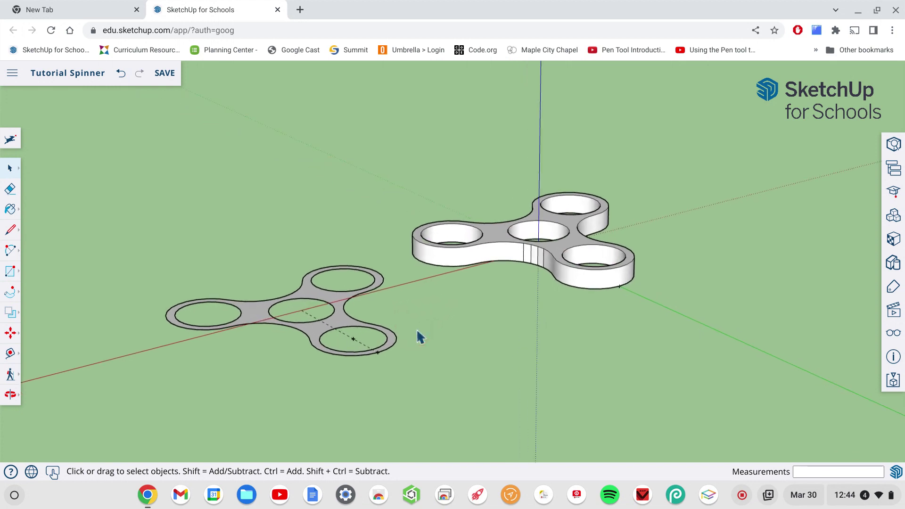
mouse_move(417, 336)
middle_down()
mouse_move(387, 328)
mouse_move(388, 346)
mouse_move(417, 360)
mouse_move(424, 346)
mouse_move(415, 318)
mouse_move(396, 310)
mouse_move(445, 354)
mouse_move(489, 266)
middle_up()
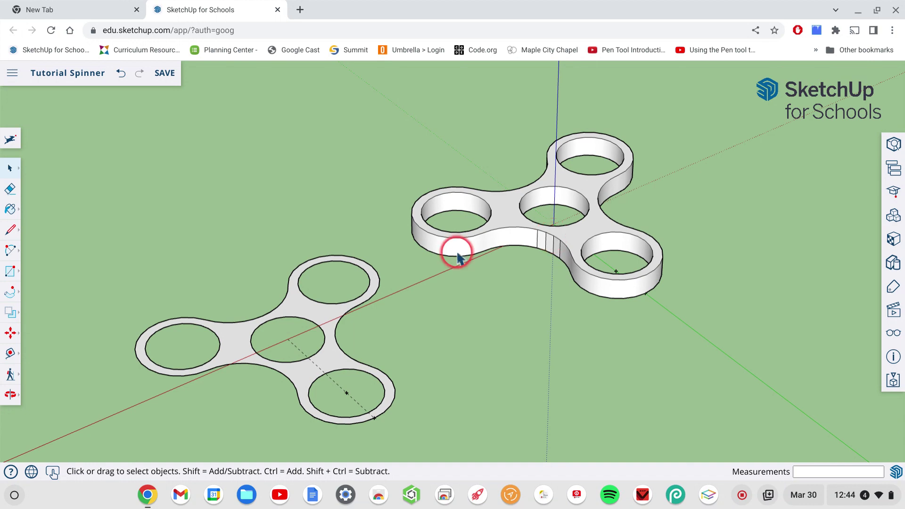
mouse_move(417, 359)
middle_down()
mouse_move(395, 371)
mouse_move(400, 392)
mouse_move(398, 356)
mouse_move(374, 342)
mouse_move(462, 345)
middle_up()
scroll(421, 364, right, 5)
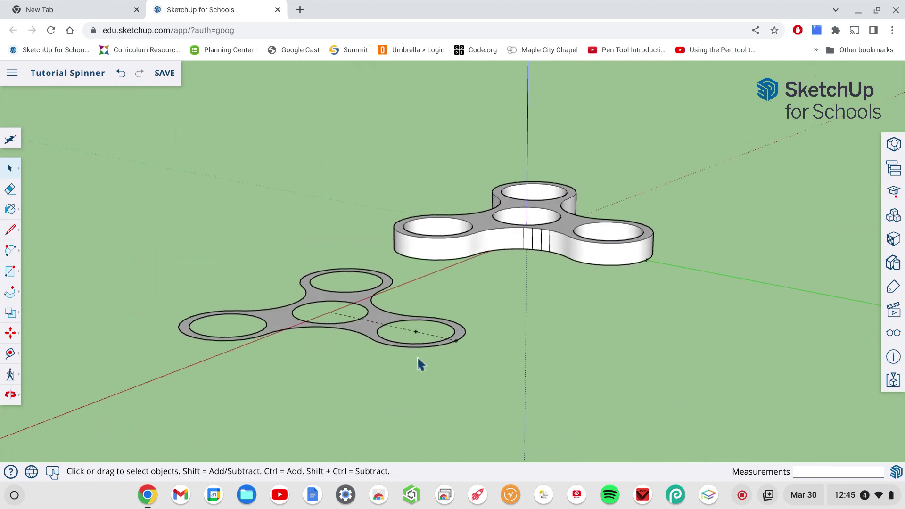
scroll(420, 364, up, 2)
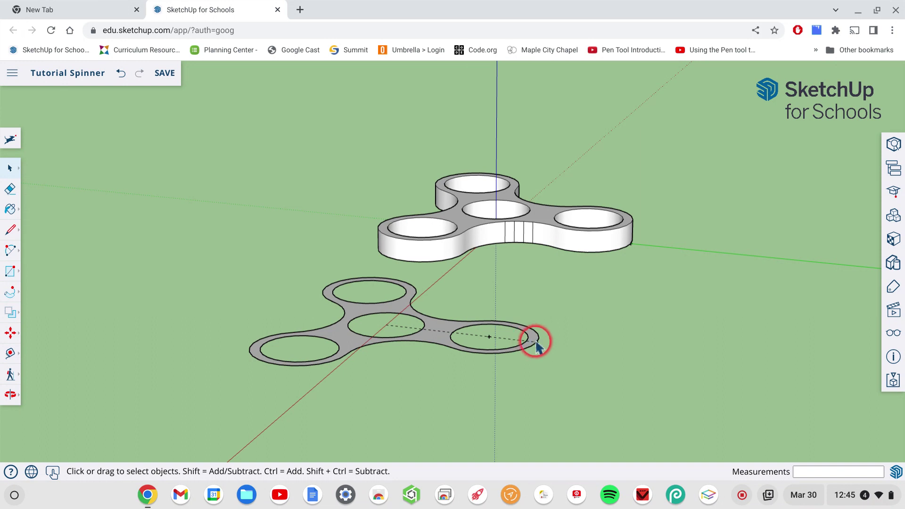
click(9, 274)
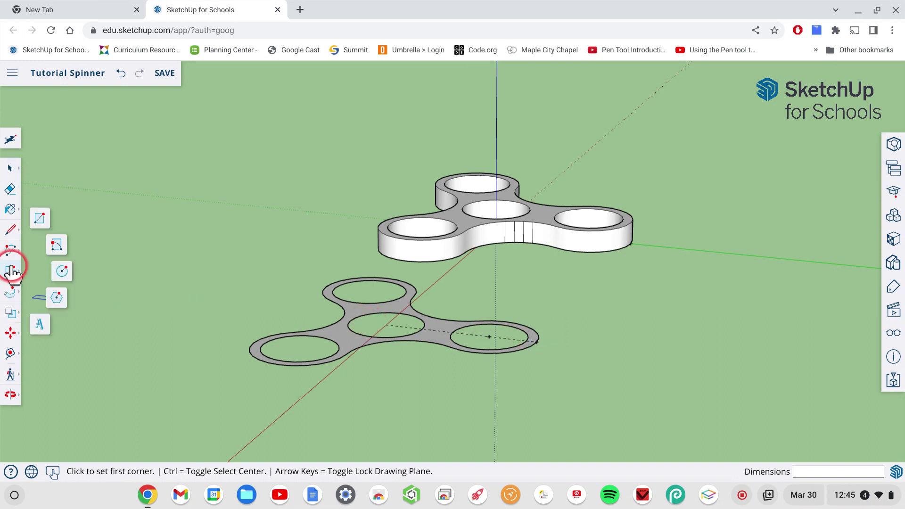
click(39, 219)
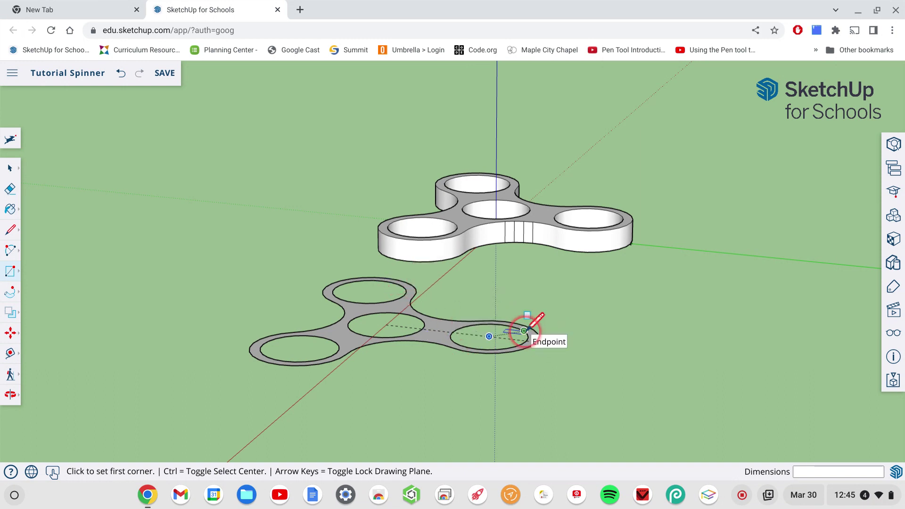
scroll(524, 330, up, 5)
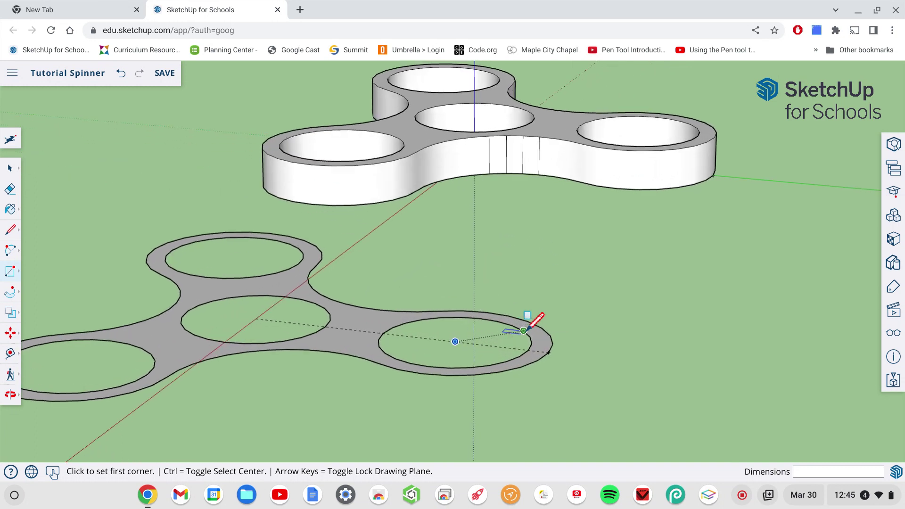
scroll(524, 331, up, 3)
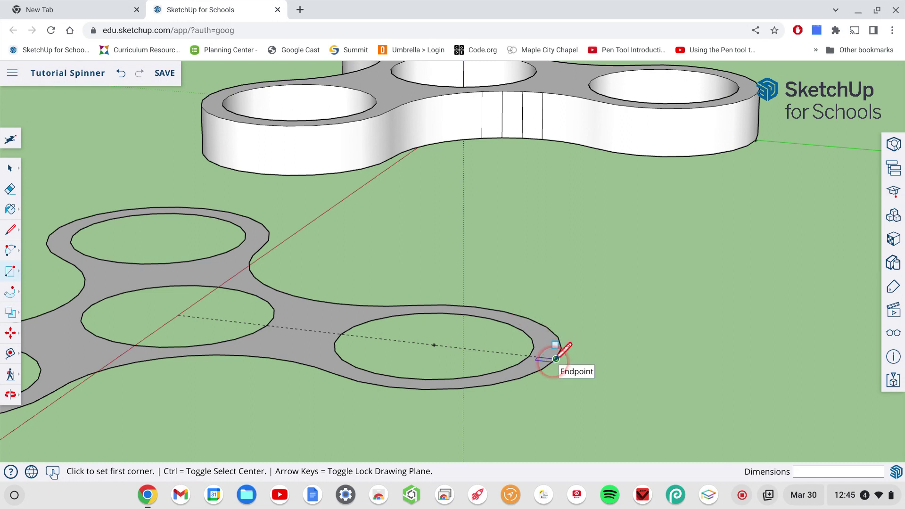
click(555, 358)
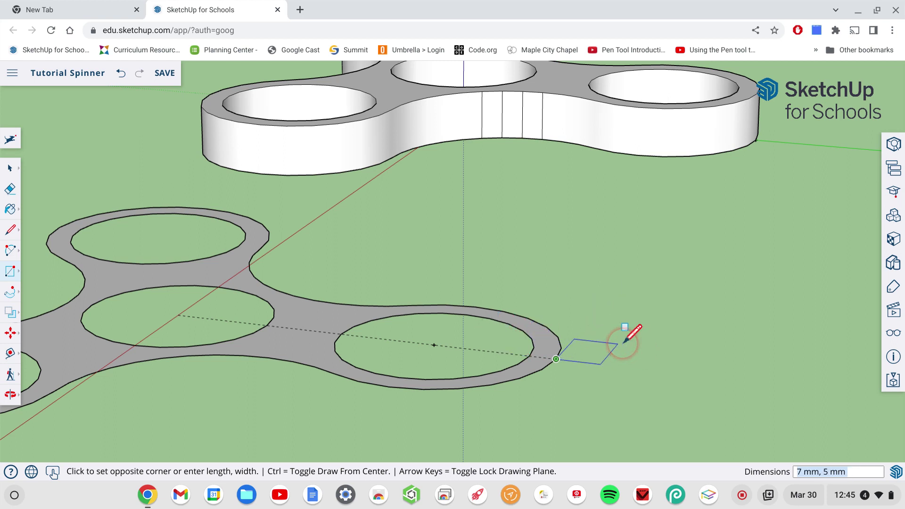
drag(624, 343, 644, 334)
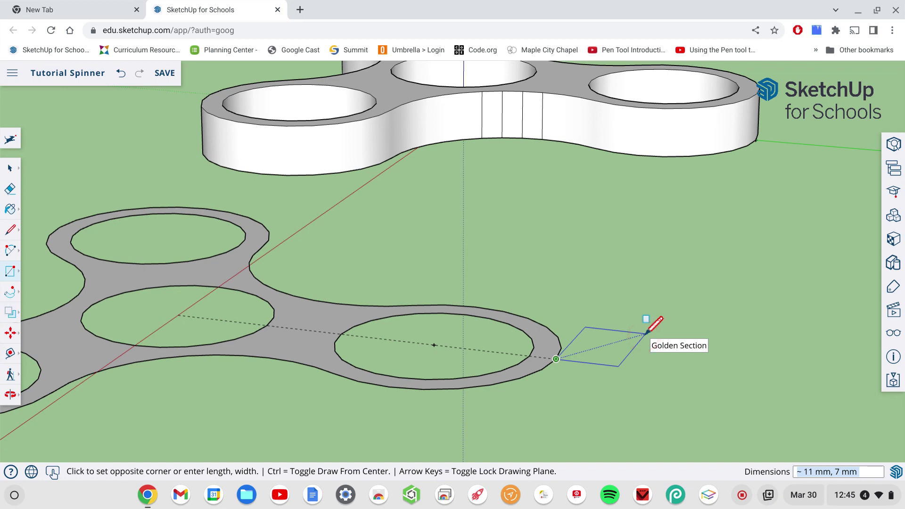
mouse_move(645, 334)
middle_down()
mouse_move(646, 290)
mouse_move(644, 332)
middle_up()
drag(644, 332, 578, 198)
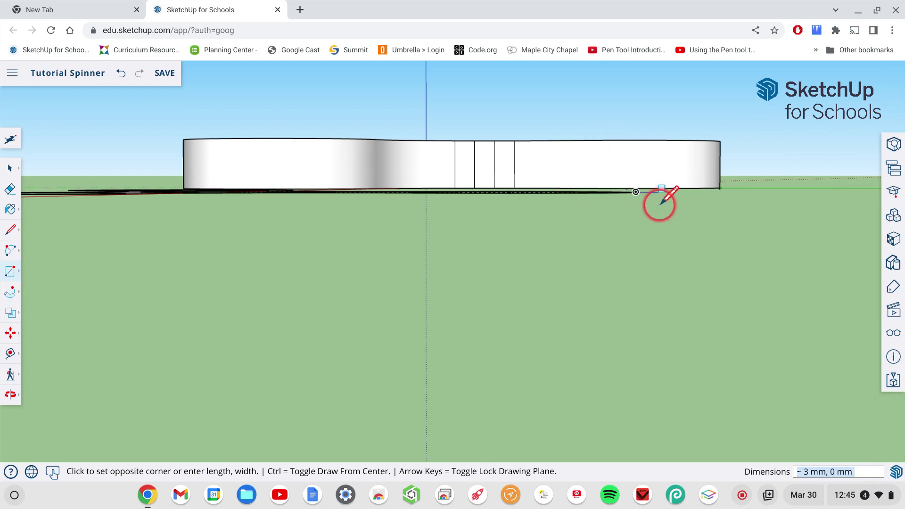
scroll(665, 188, down, 5)
scroll(665, 187, up, 8)
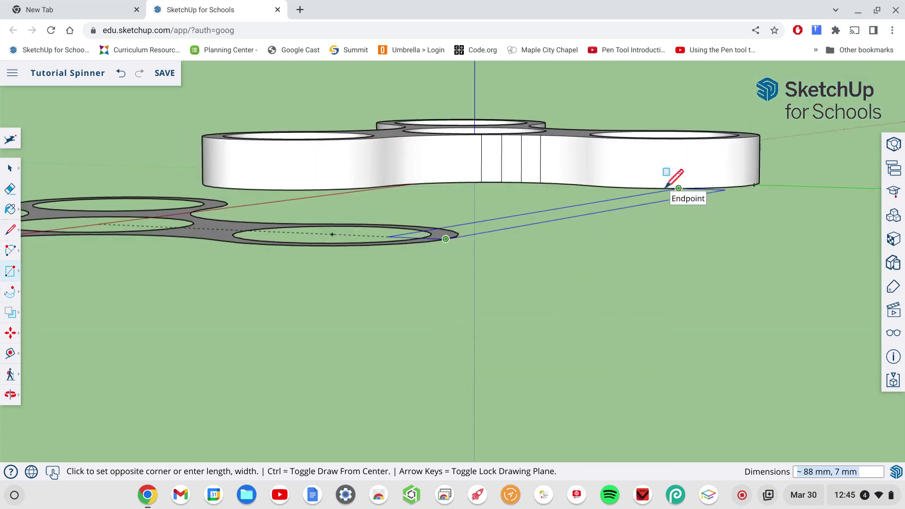
middle_drag(665, 188, 666, 185)
drag(739, 185, 671, 163)
click(660, 238)
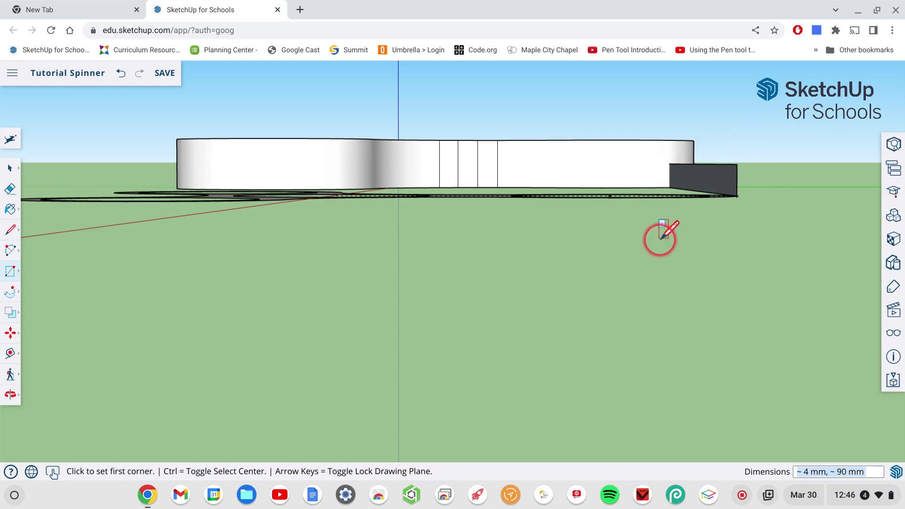
key(ctrl+z)
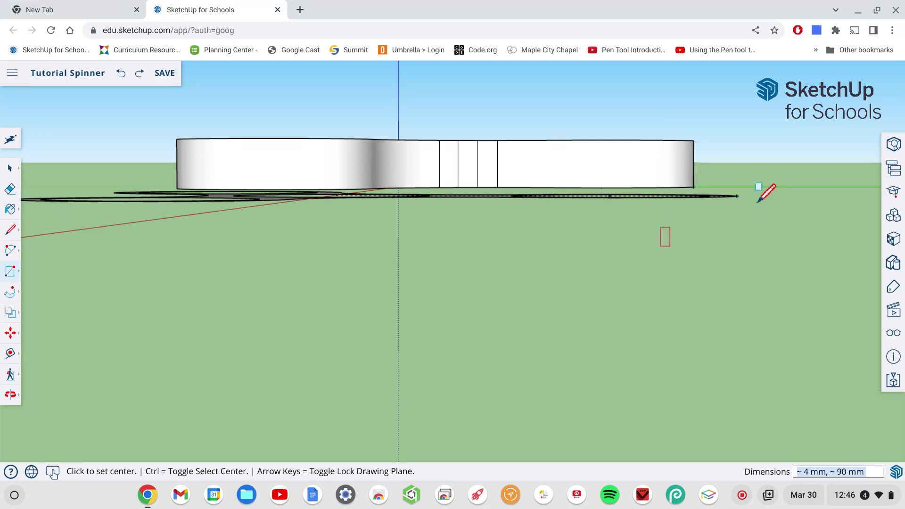
- Draw an upright 3 mm by 3 mm square on the flat spinner, from the outer tip of the guide-lined arm inward to the hole's edge
middle_drag(748, 195, 747, 195)
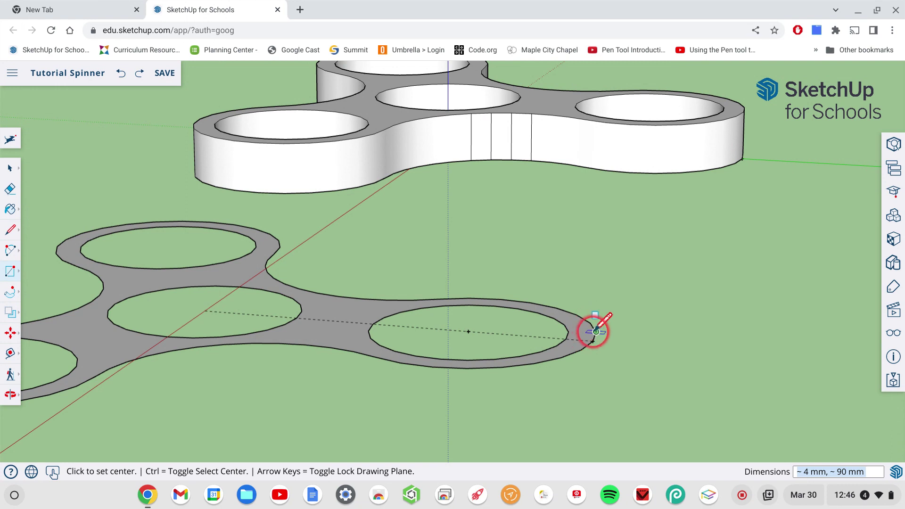
key(r)
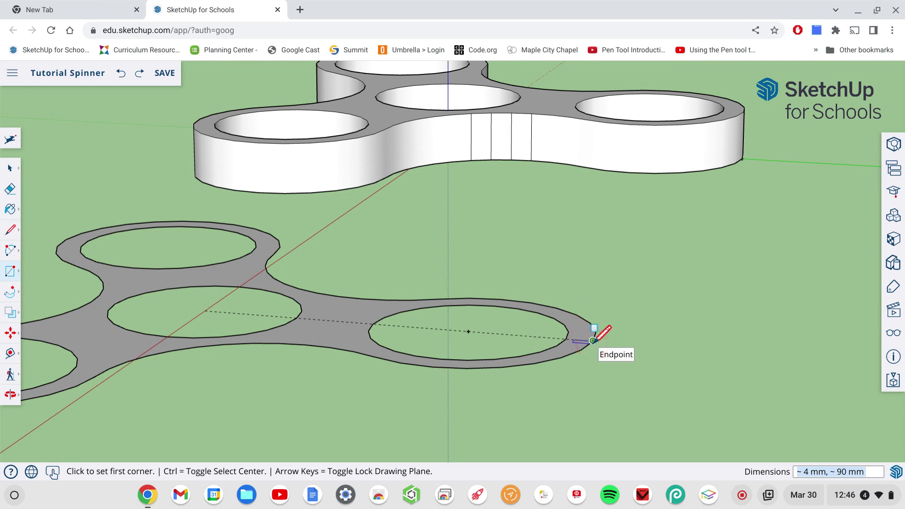
click(593, 340)
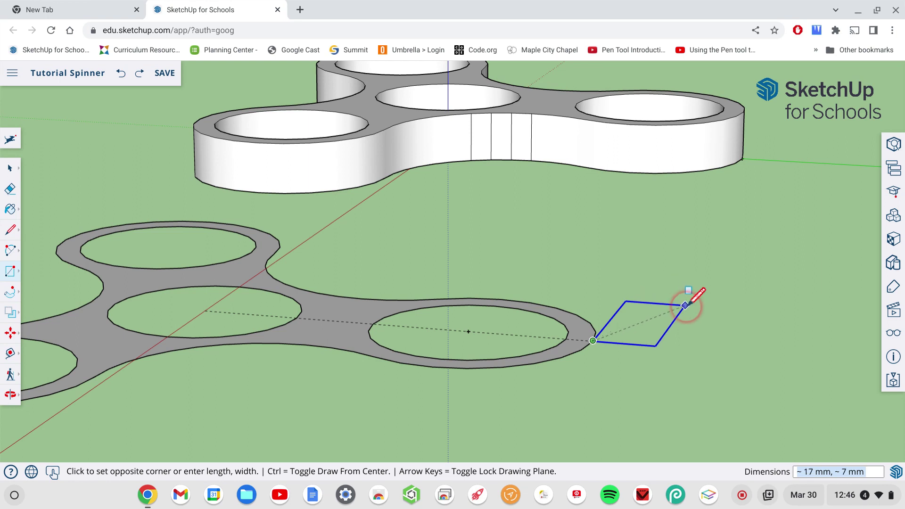
drag(684, 311, 560, 278)
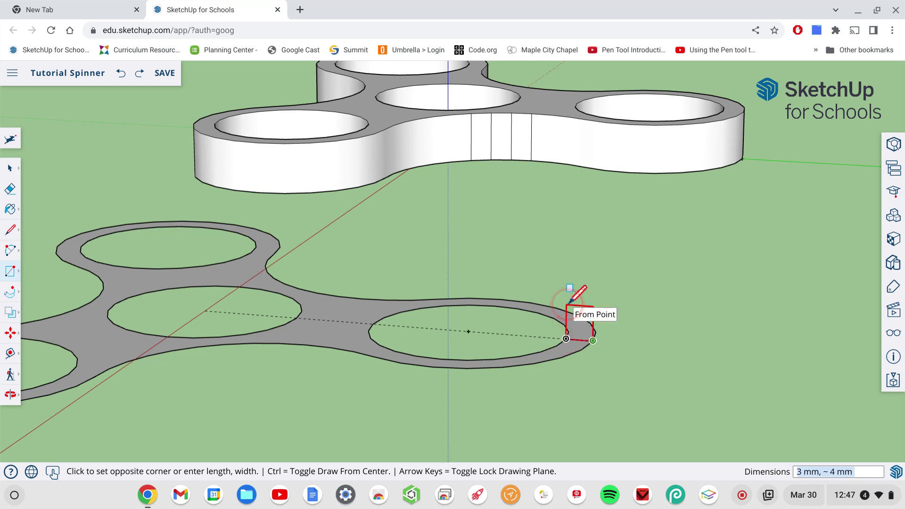
text(3,3)
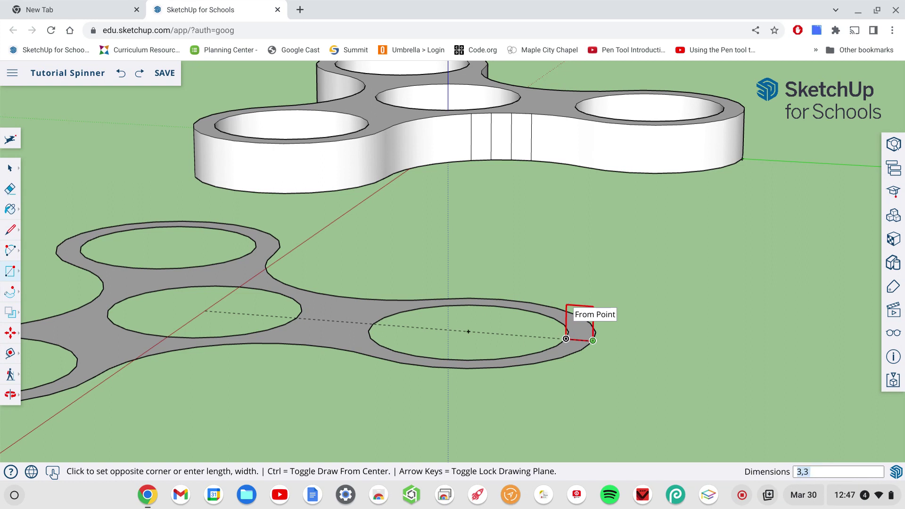
key(Return)
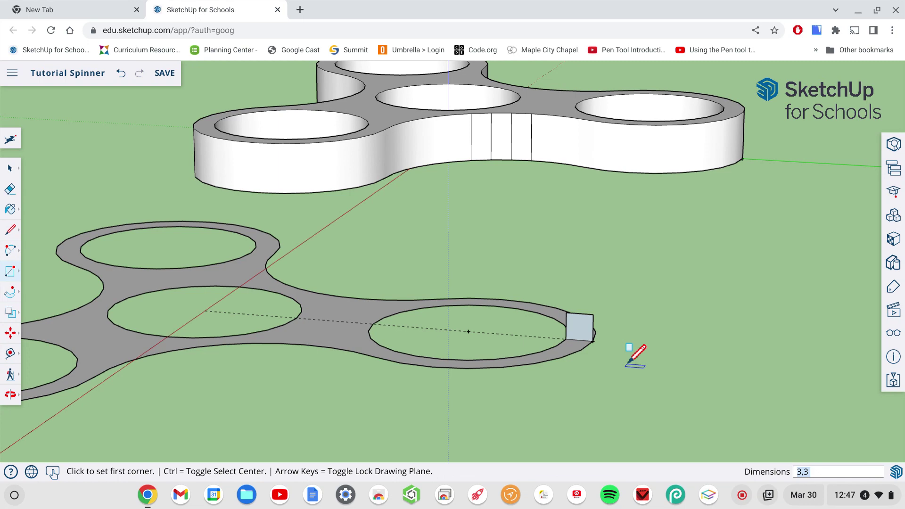
middle_drag(627, 363, 646, 350)
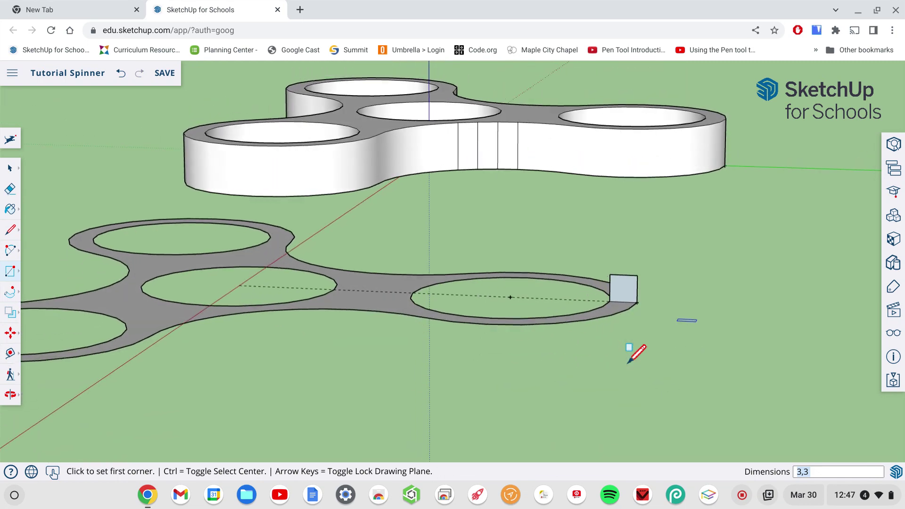
click(10, 252)
click(56, 237)
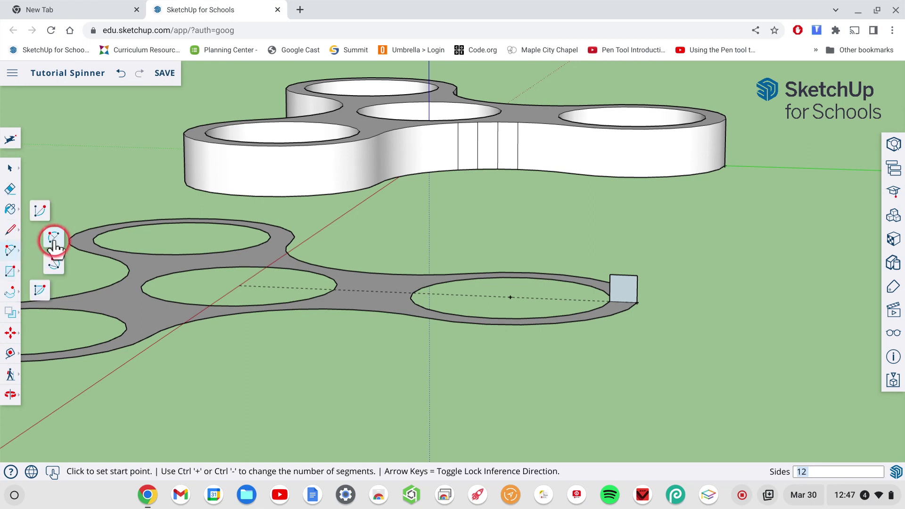
click(609, 300)
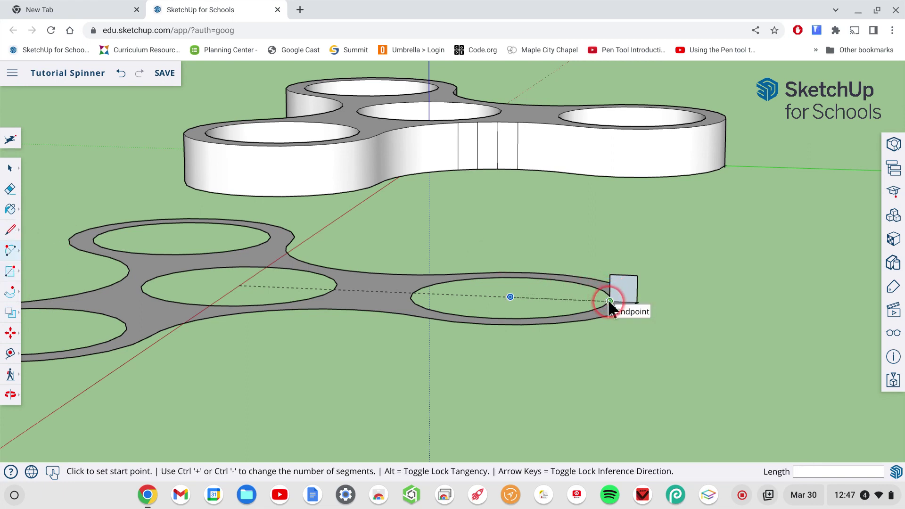
click(638, 275)
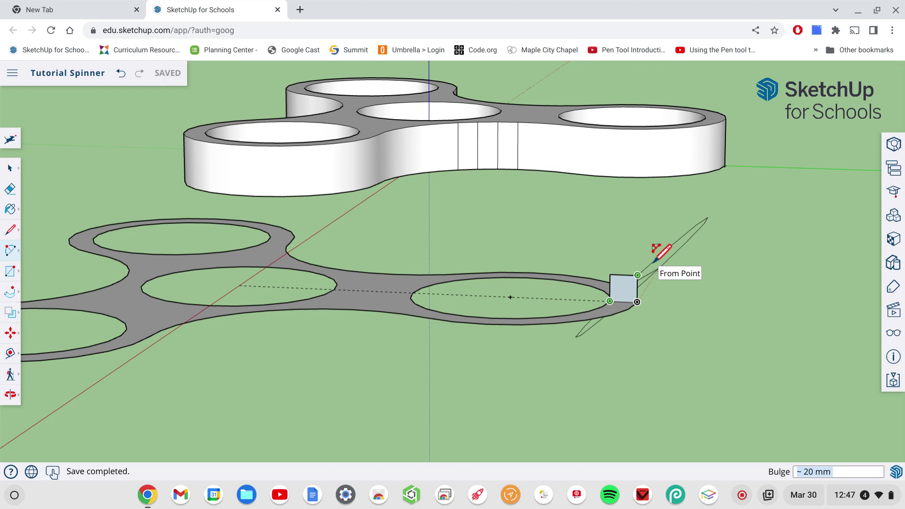
key(Escape)
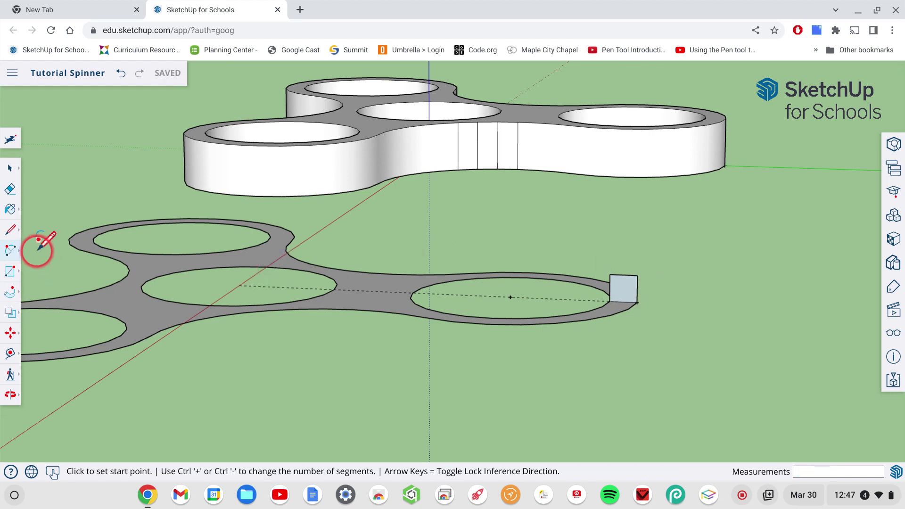
- Draw a line from the square's lower inner corner to its outer vertical edge's midpoint, and erase the part above it to leave a triangle
click(11, 230)
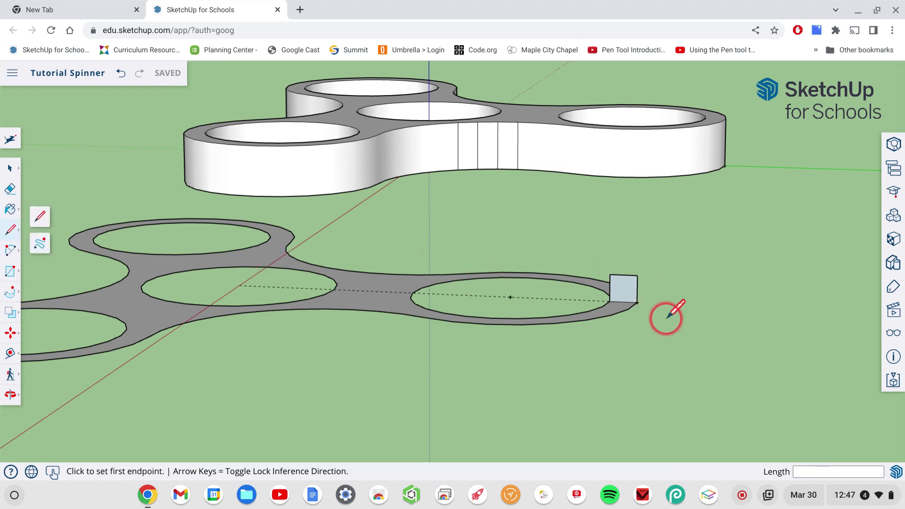
click(610, 300)
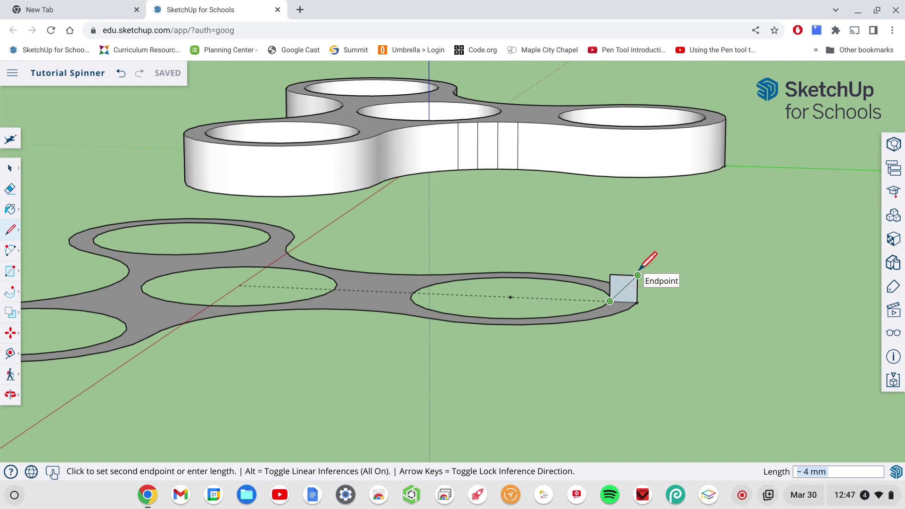
click(638, 274)
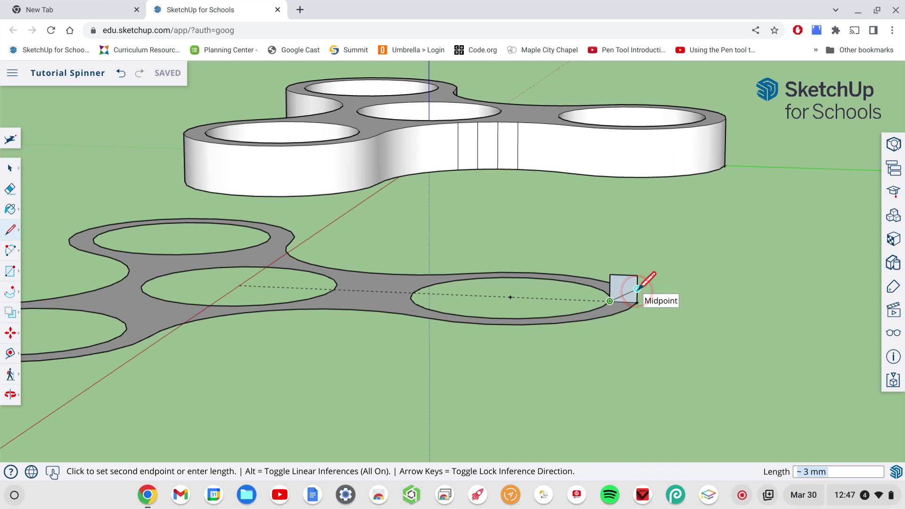
click(638, 288)
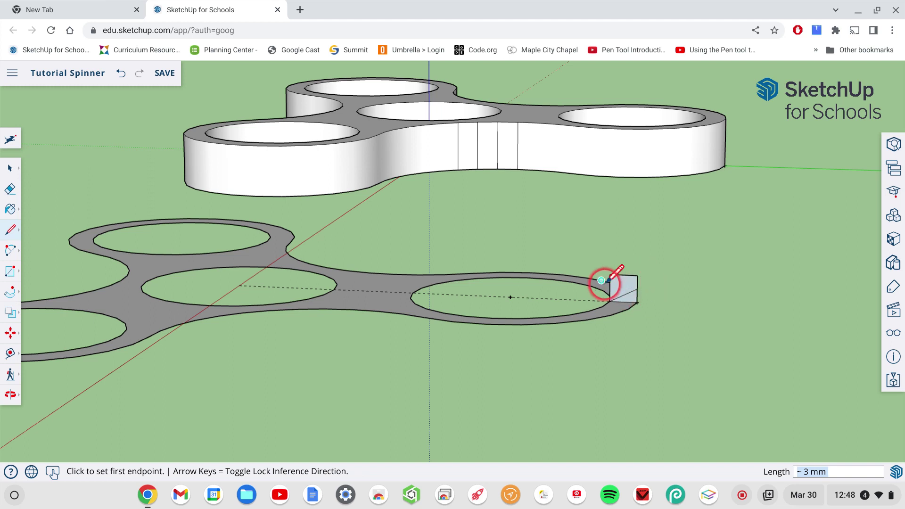
click(9, 190)
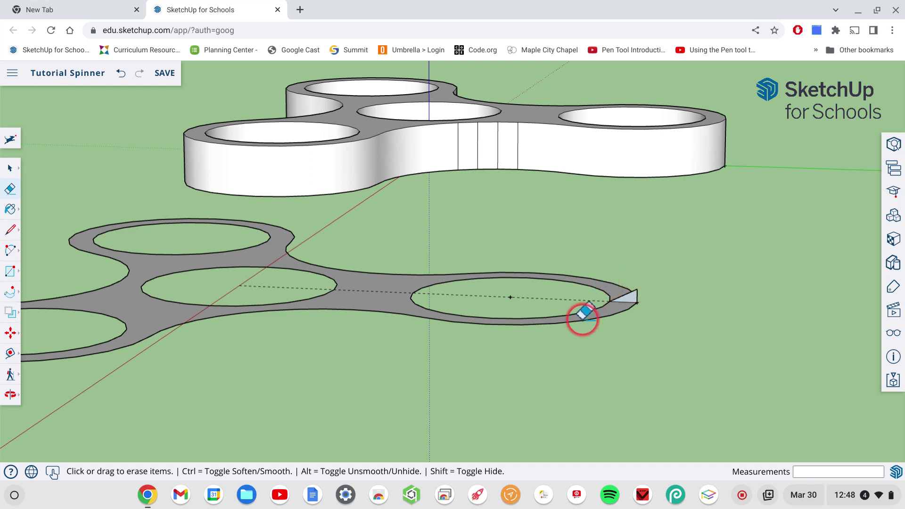
- Erase the dashed guide line and the hole outline on the spinner arm with the triangle
scroll(605, 302, up, 6)
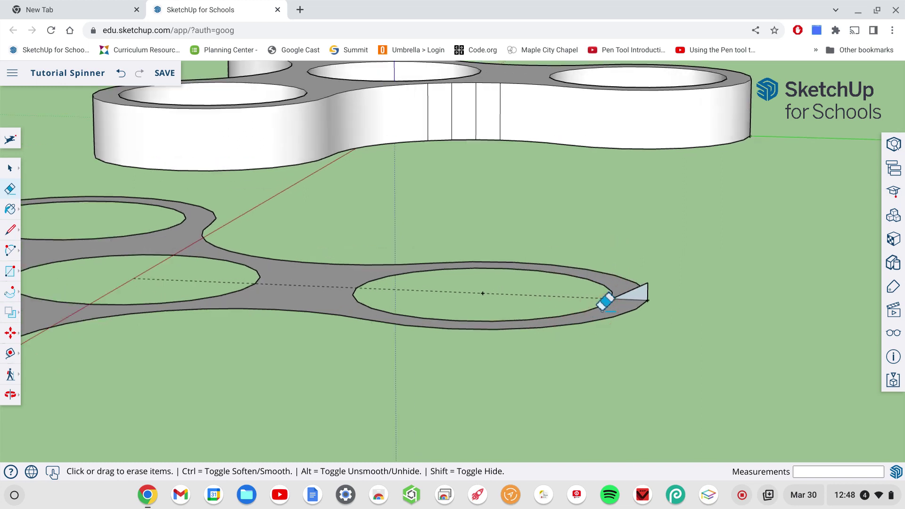
scroll(603, 302, up, 3)
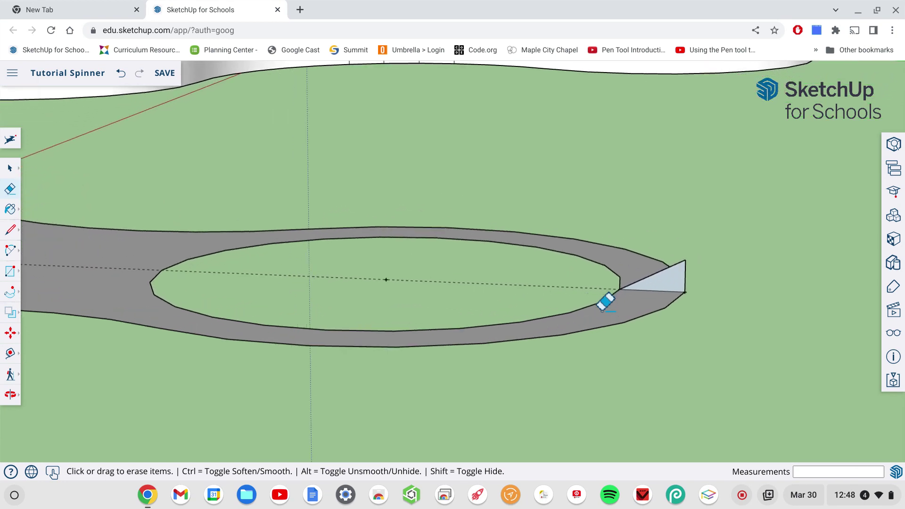
click(658, 324)
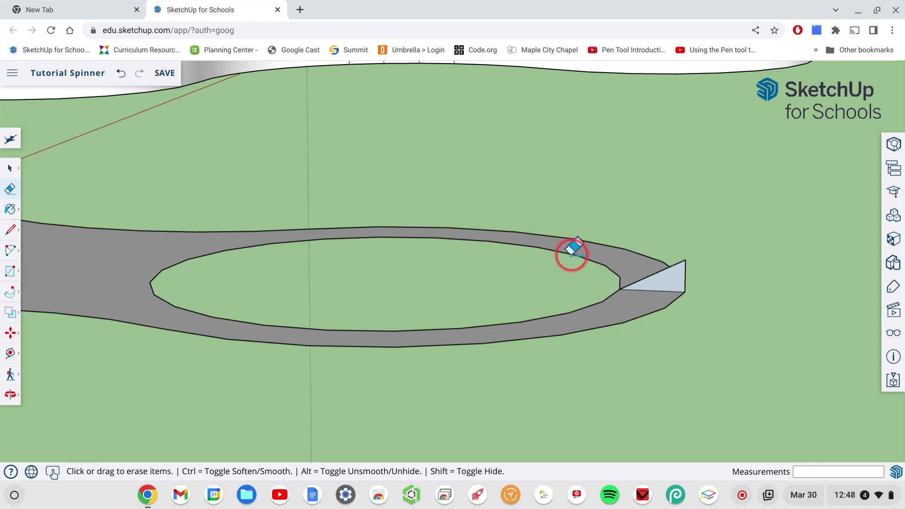
click(575, 253)
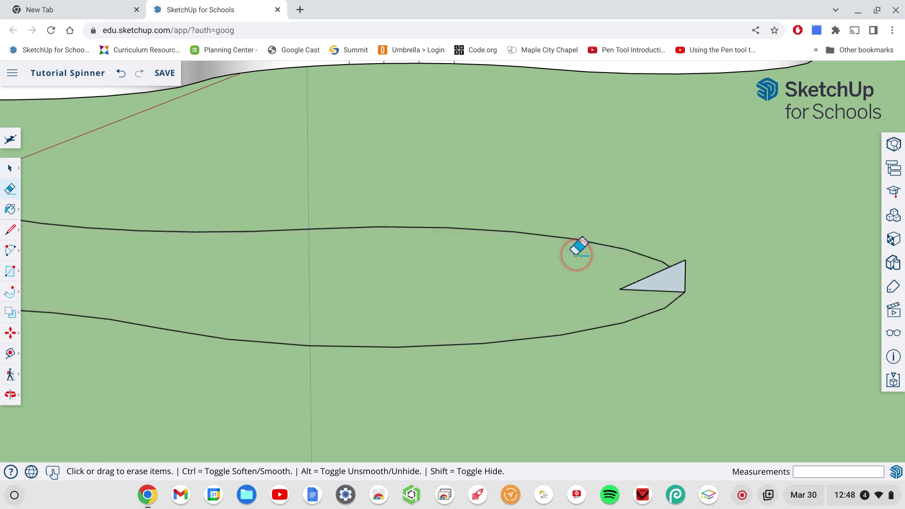
- Erase the flat spinner's center hole and remaining arm hole outlines, keeping only the outer contour and the triangle
scroll(366, 308, down, 6)
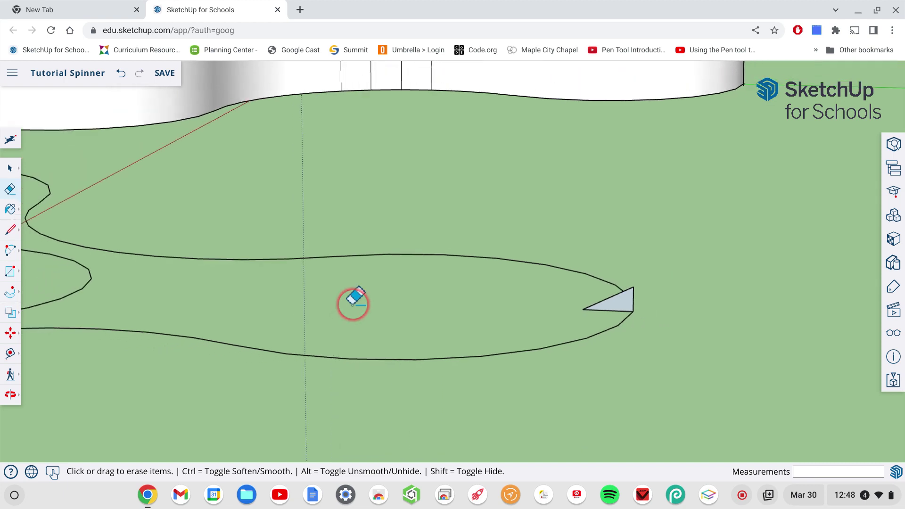
scroll(355, 297, down, 6)
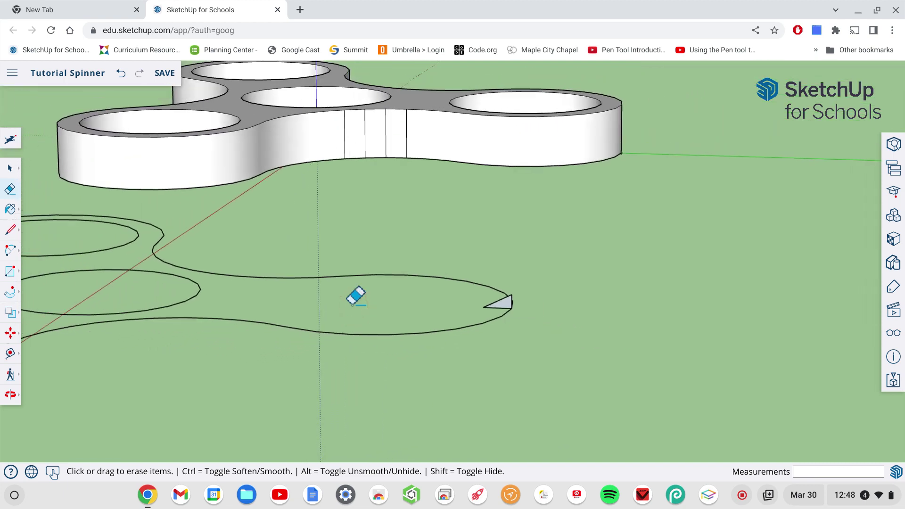
scroll(356, 297, down, 3)
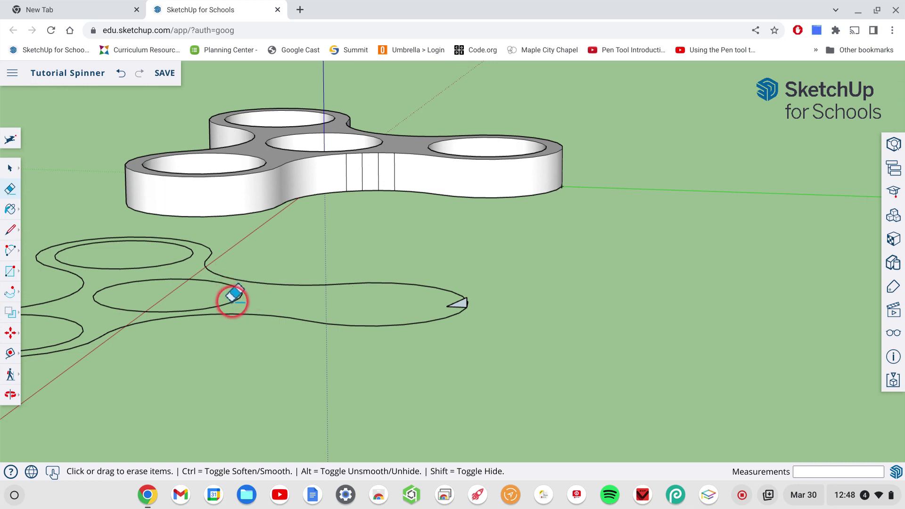
click(231, 298)
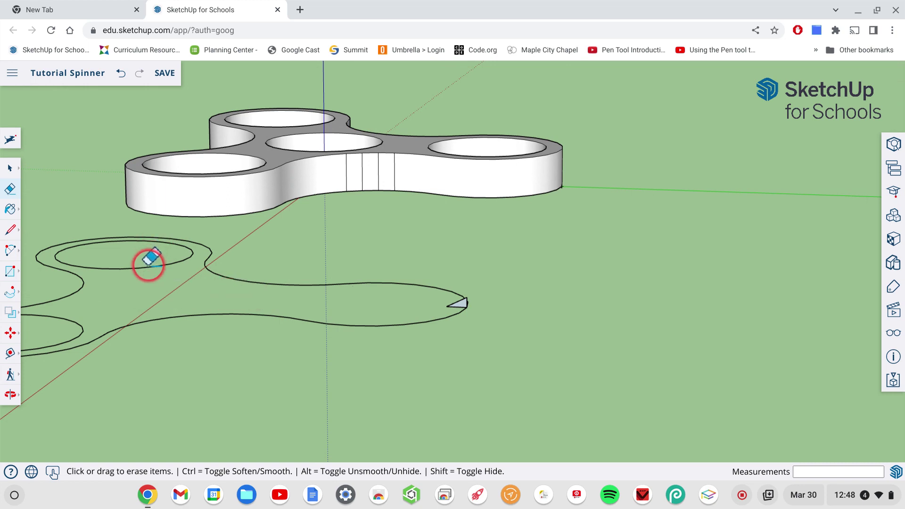
click(149, 258)
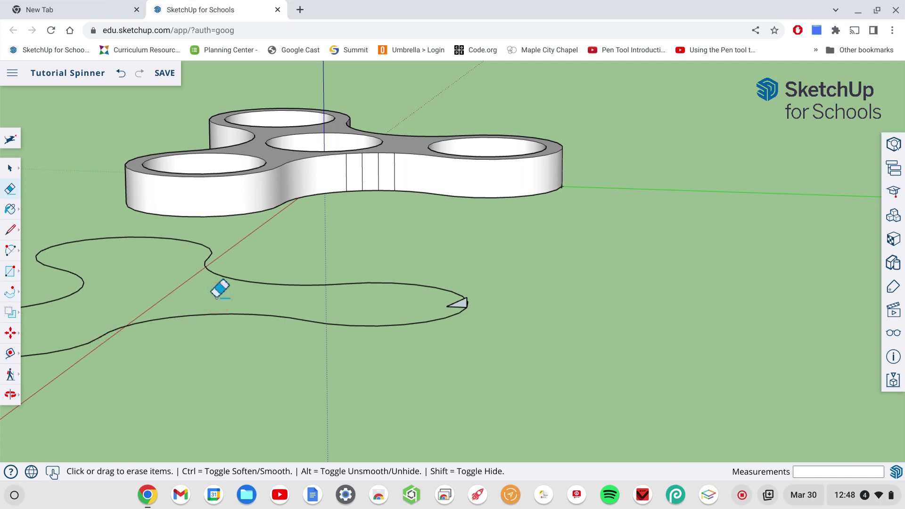
- Sweep the triangle around the flat spinner's entire outer contour with Follow Me, back to its starting point
shift+scroll(216, 297, right, 2)
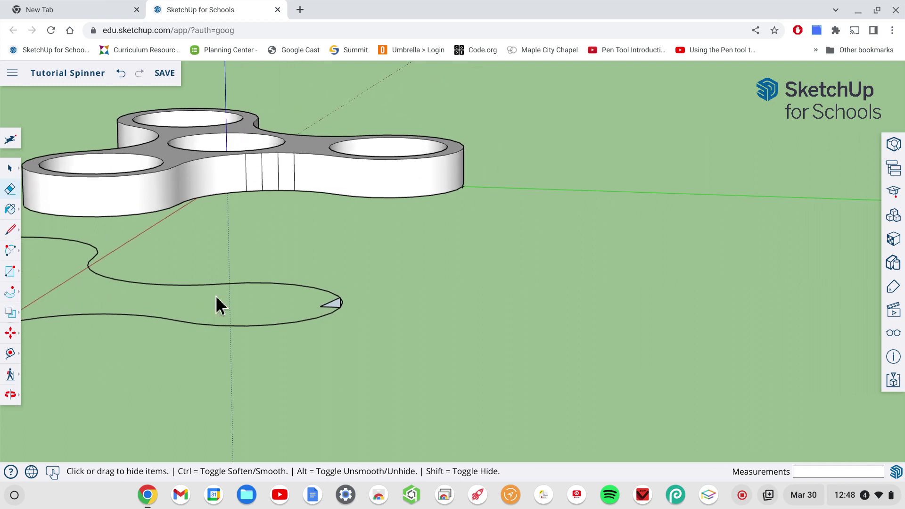
shift+scroll(216, 297, left, 3)
shift+scroll(218, 306, left, 3)
shift+scroll(217, 305, right, 1)
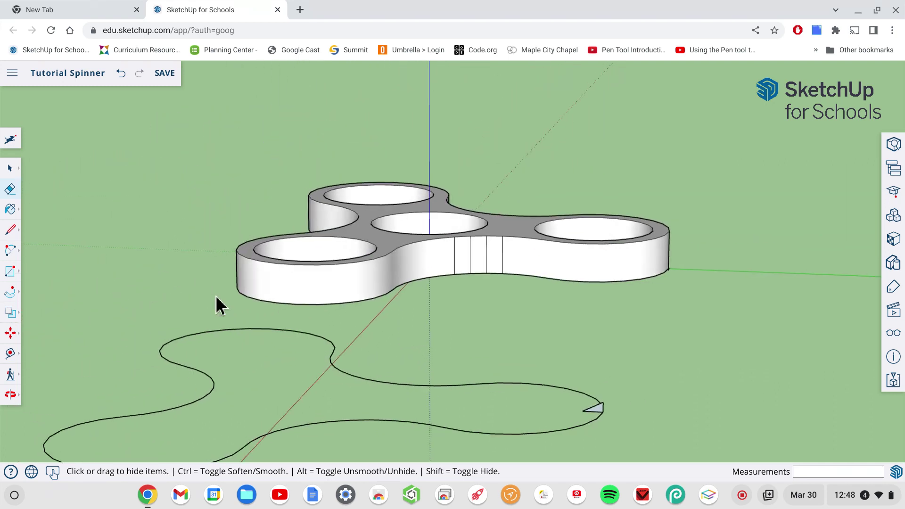
shift+scroll(217, 306, left, 3)
shift+scroll(218, 305, left, 1)
click(9, 290)
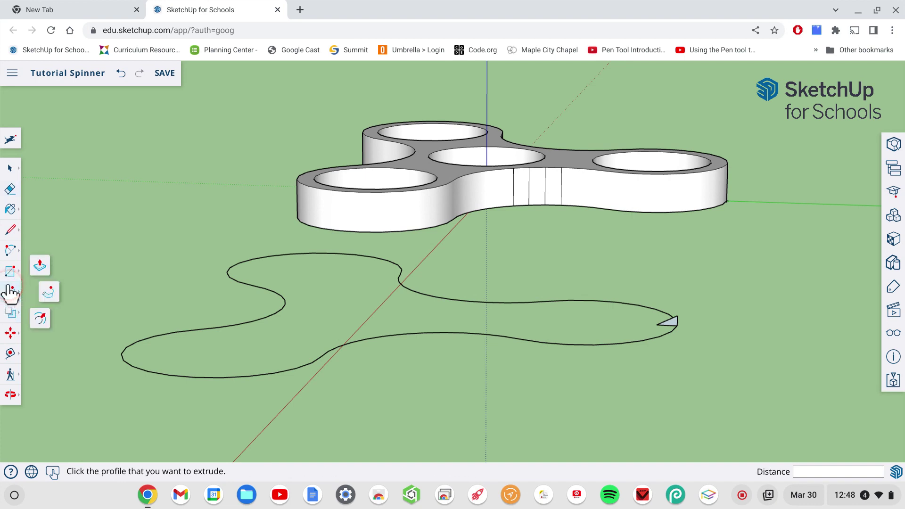
click(39, 264)
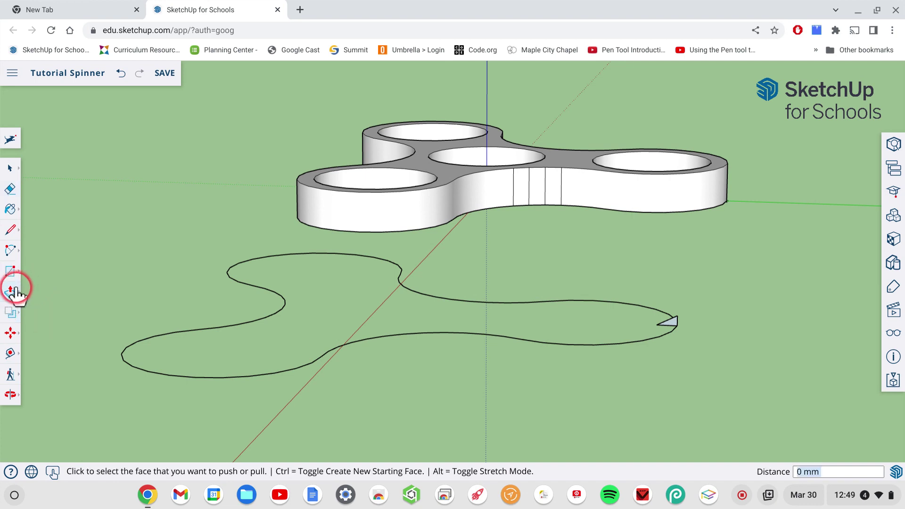
click(14, 291)
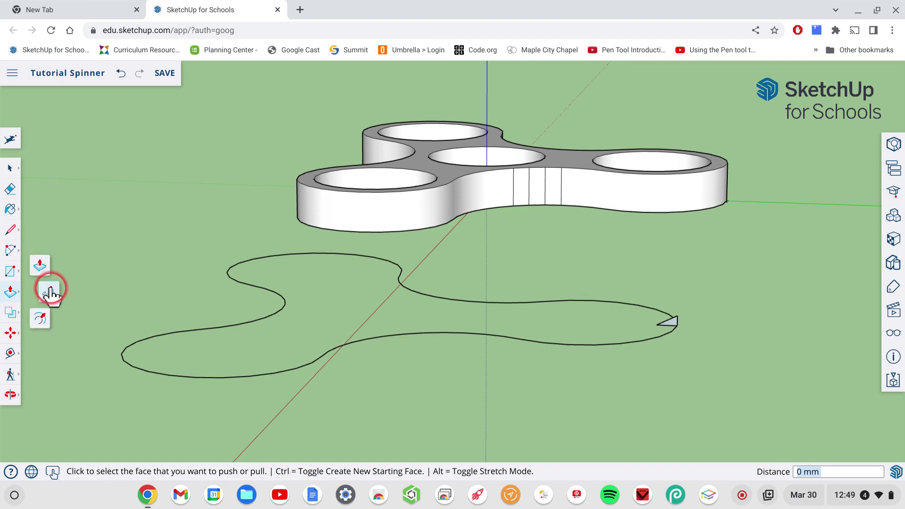
click(49, 292)
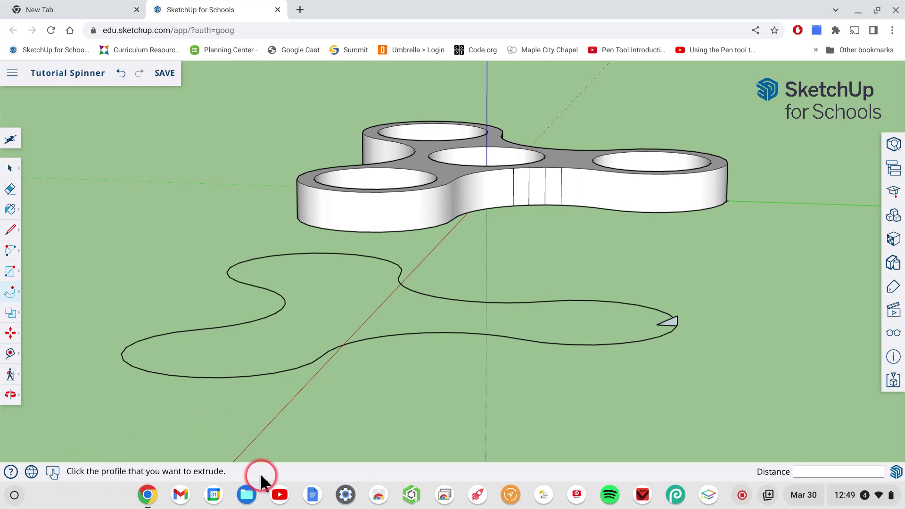
click(671, 324)
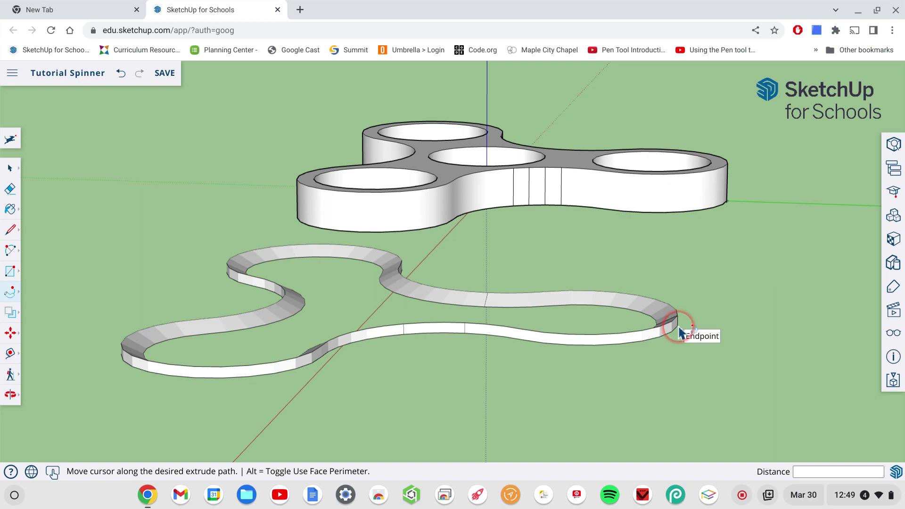
click(834, 330)
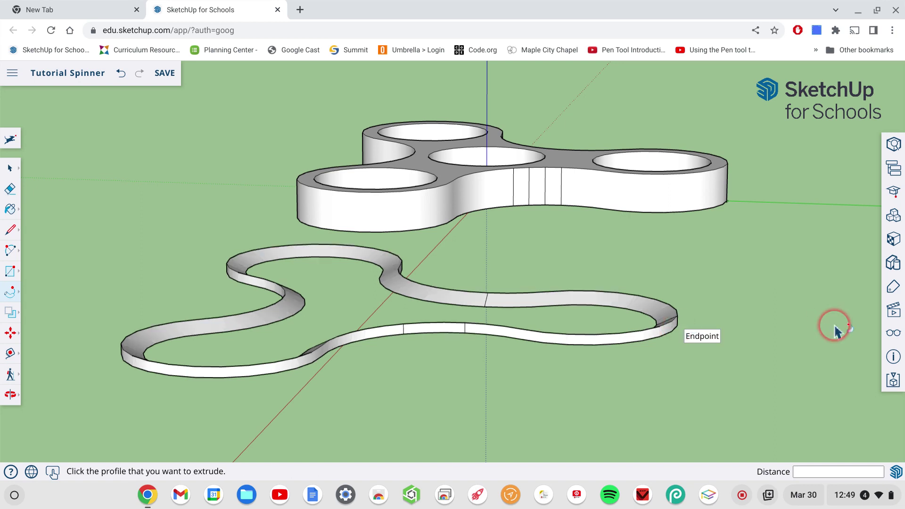
- Make the entire swept triangular ring a group and show its entity info to check that it is solid
click(689, 324)
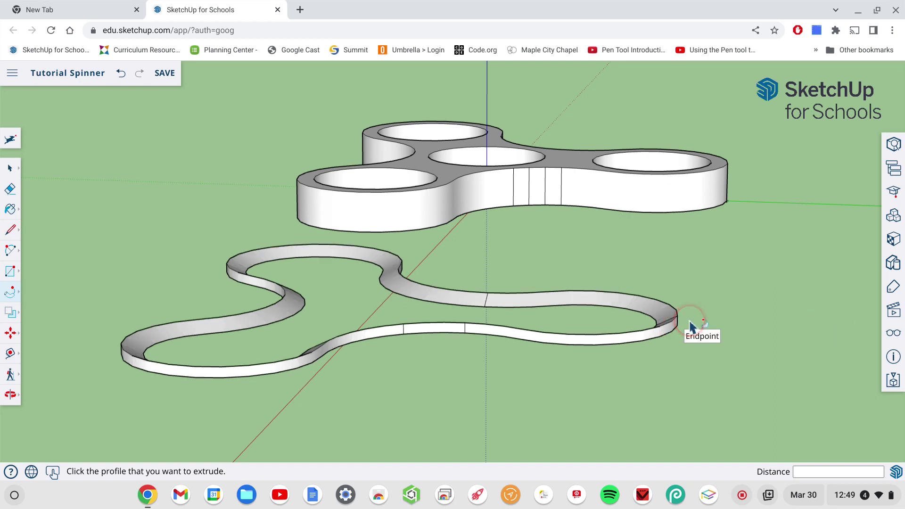
middle_drag(690, 322, 689, 322)
scroll(689, 324, left, 10)
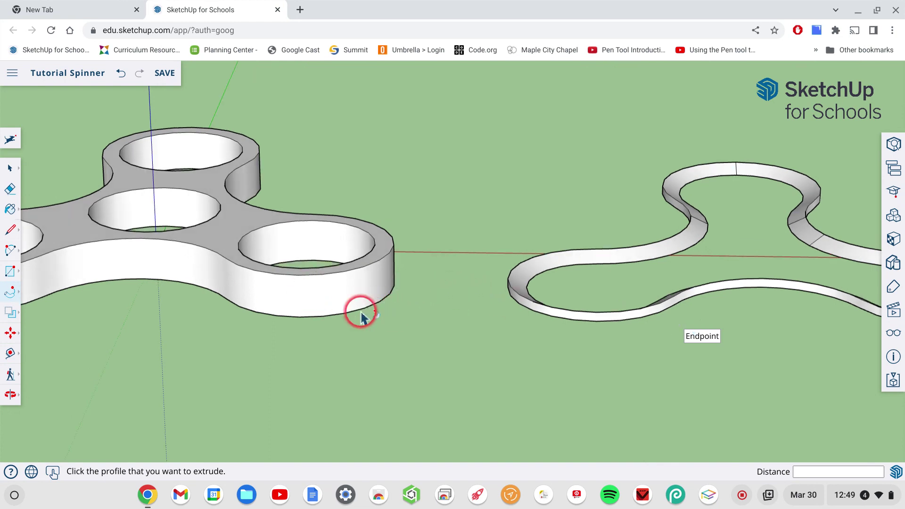
scroll(677, 392, right, 10)
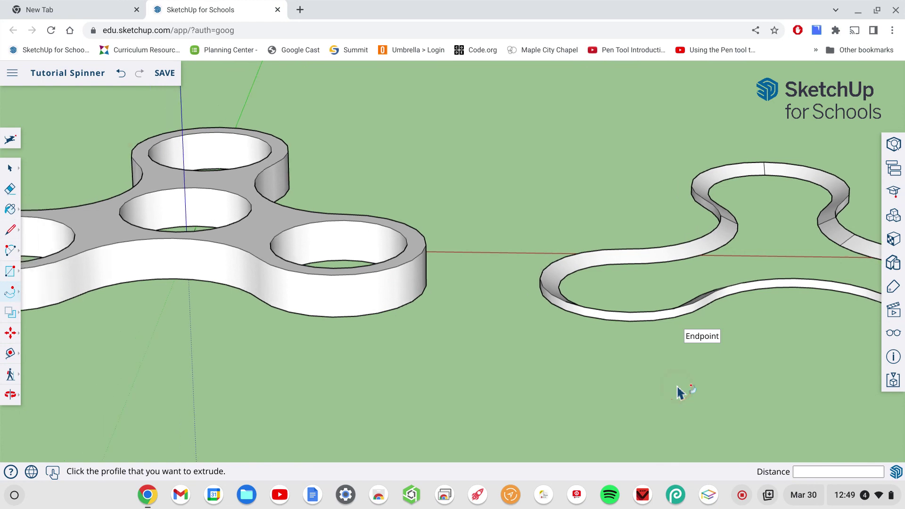
scroll(678, 392, right, 3)
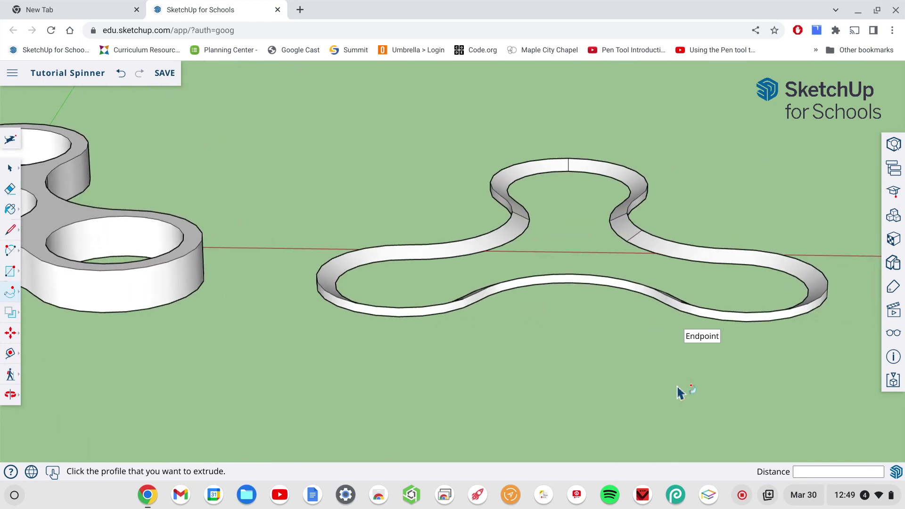
click(11, 169)
mouse_move(243, 97)
mouse_down()
mouse_move(683, 228)
mouse_move(839, 289)
mouse_move(854, 360)
mouse_up()
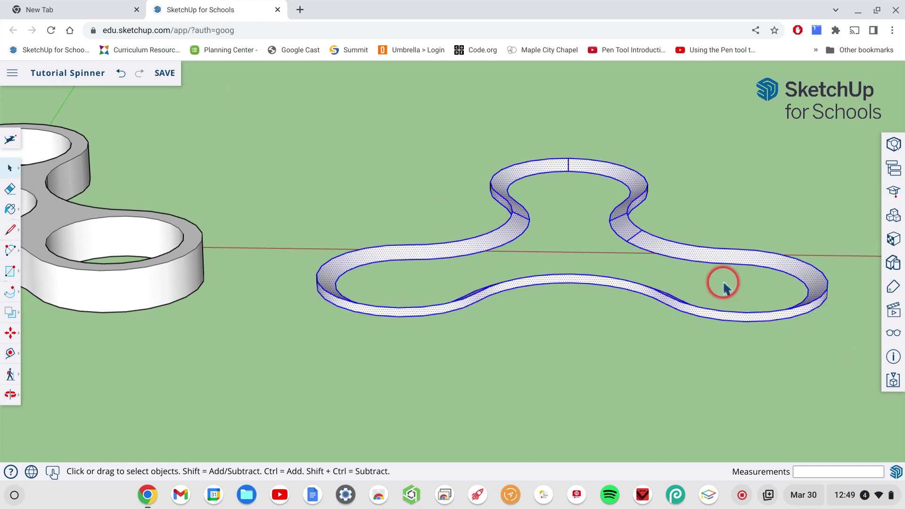
right_click(691, 252)
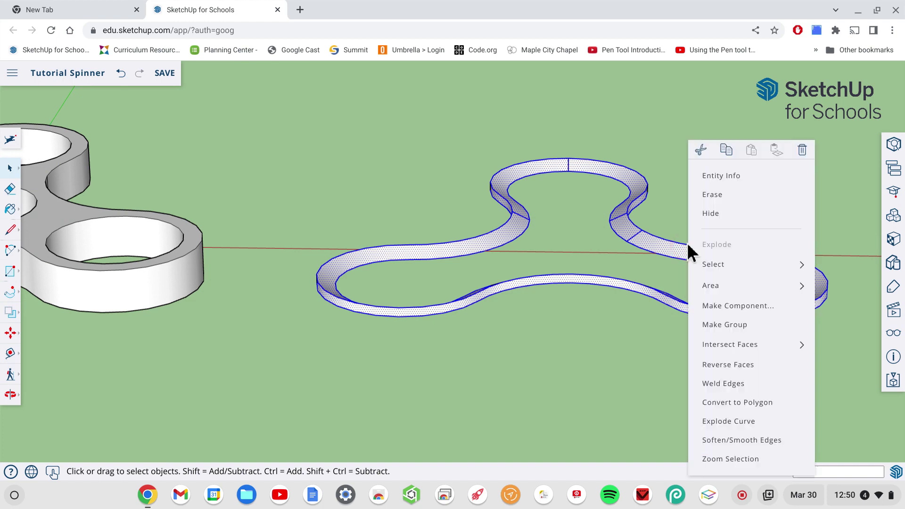
click(712, 264)
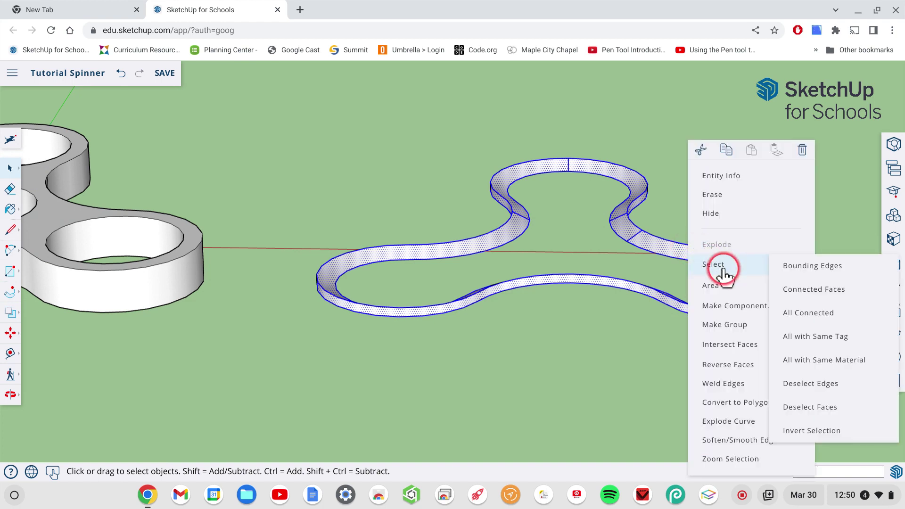
click(721, 325)
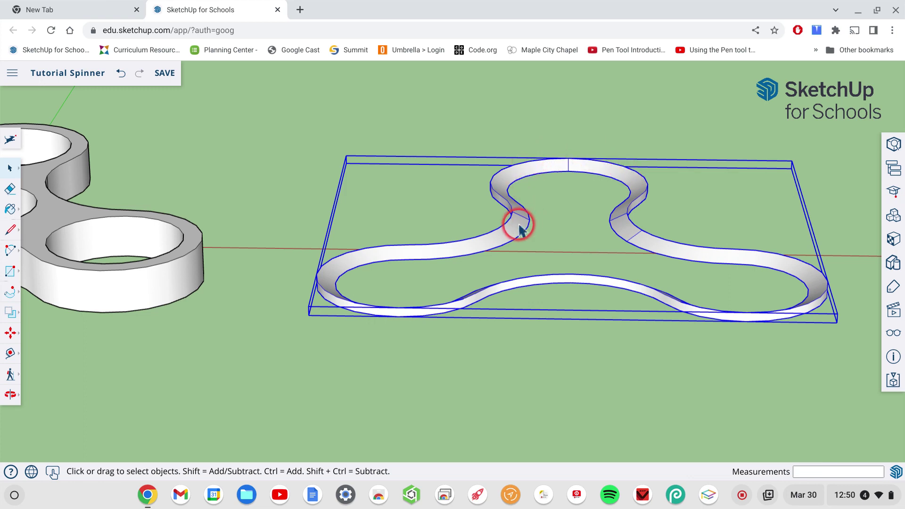
click(893, 145)
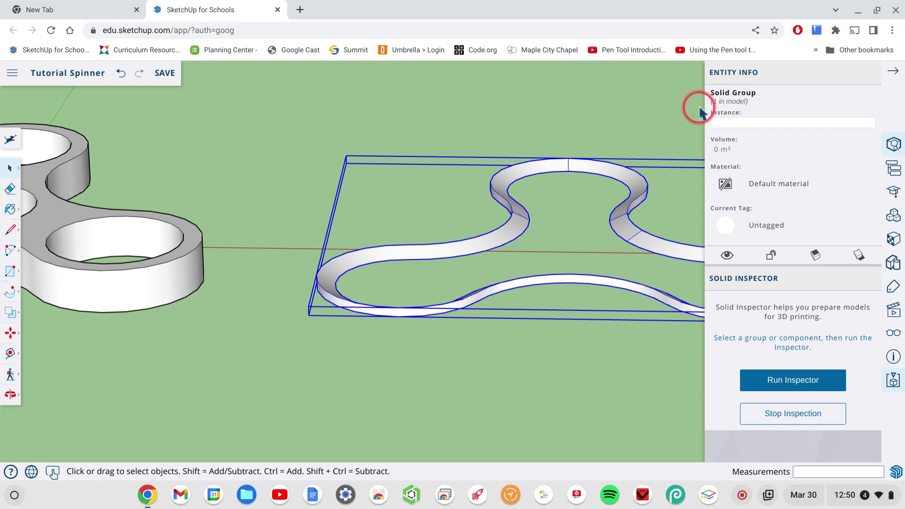
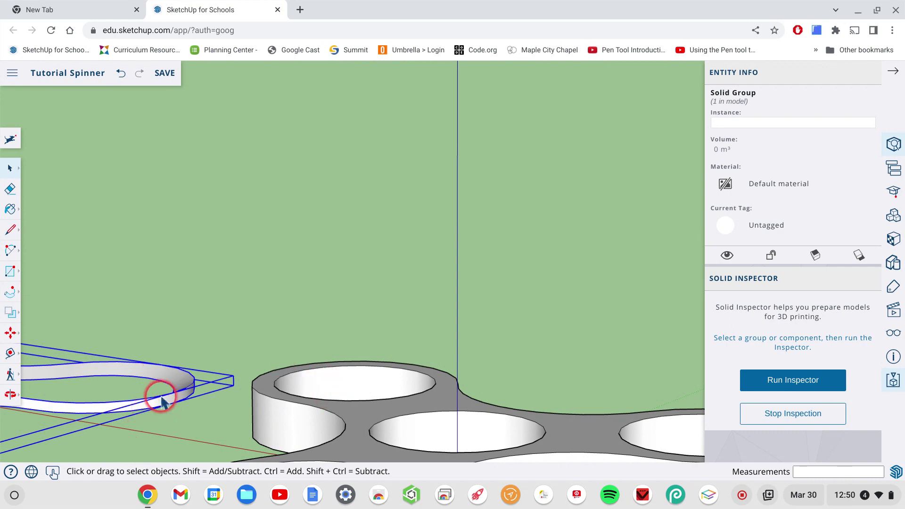
- Examine the swept ring group from farther out and close up, next to the extruded spinner
scroll(161, 403, down, 5)
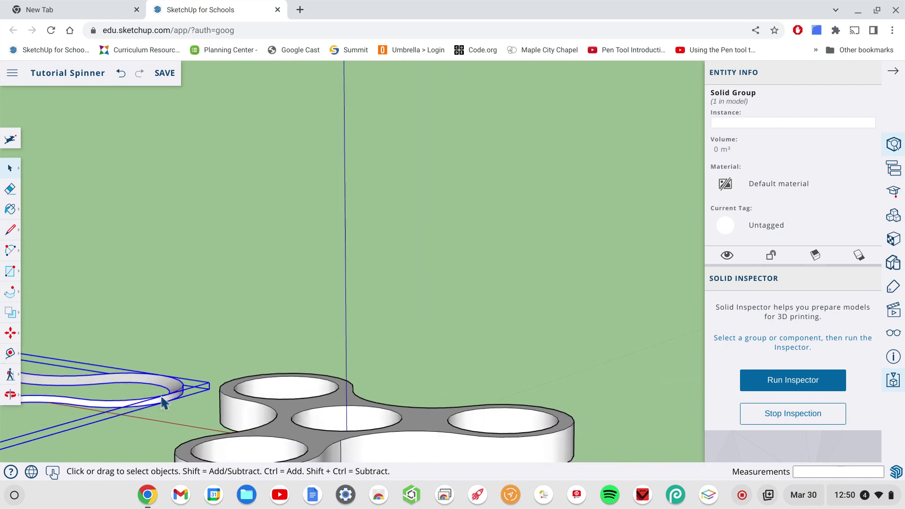
scroll(162, 403, down, 3)
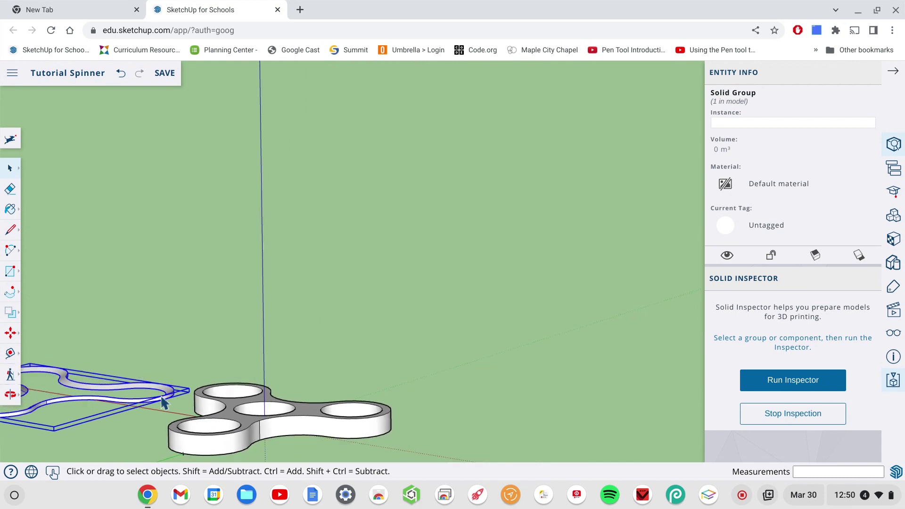
scroll(161, 403, up, 2)
scroll(161, 403, right, 1)
scroll(162, 403, down, 3)
scroll(161, 403, left, 3)
scroll(161, 403, up, 5)
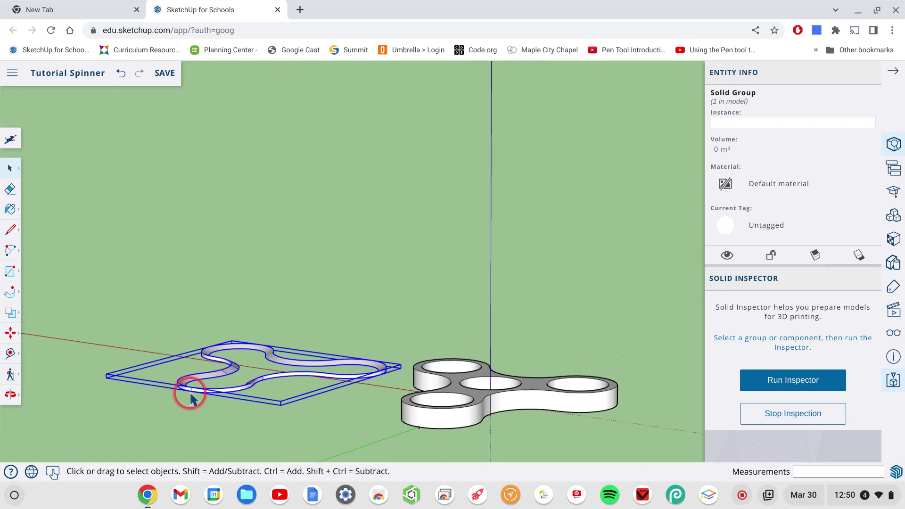
scroll(191, 397, up, 5)
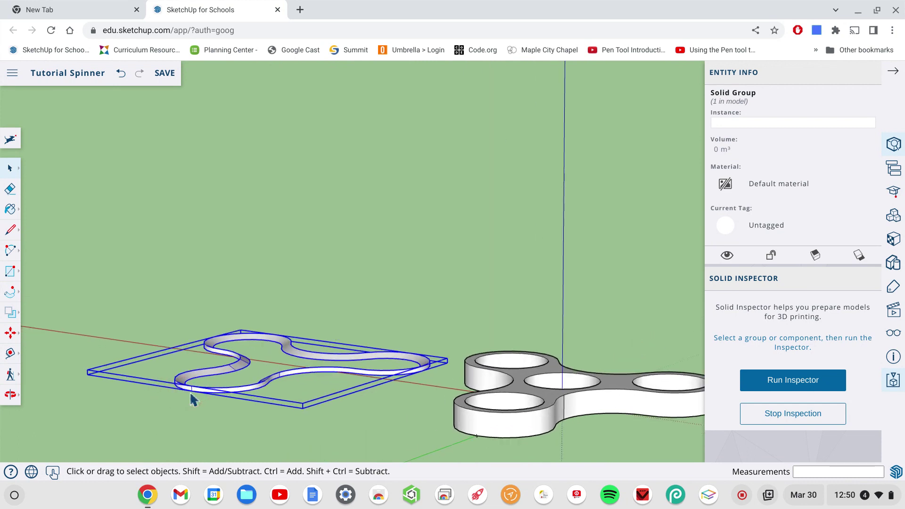
scroll(193, 399, up, 2)
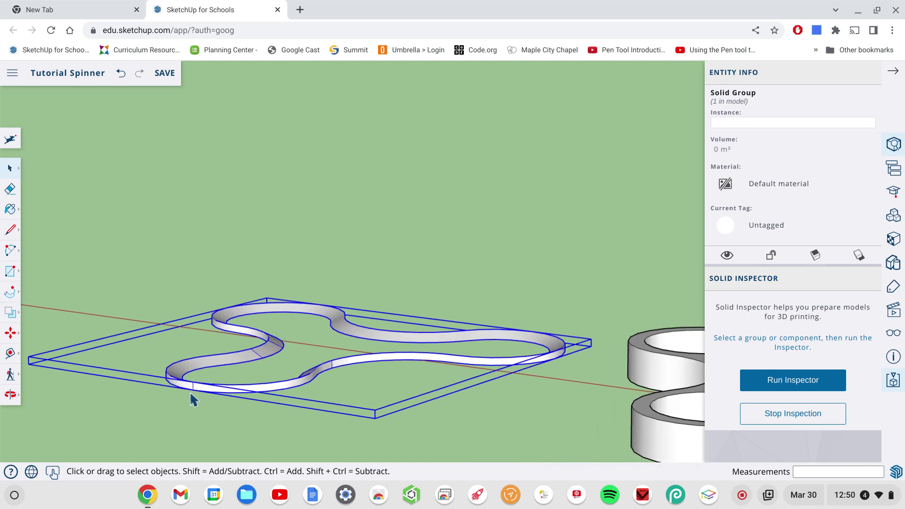
scroll(194, 398, up, 1)
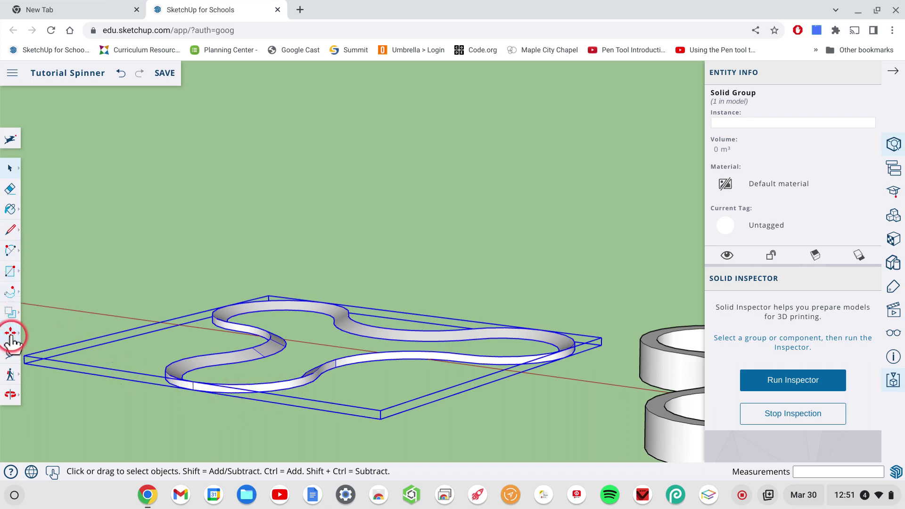
- Rotate a copy of the ring group 180 degrees about its lower outer endpoint, with the rotation plane locked perpendicular to the green axis
drag(12, 341, 56, 327)
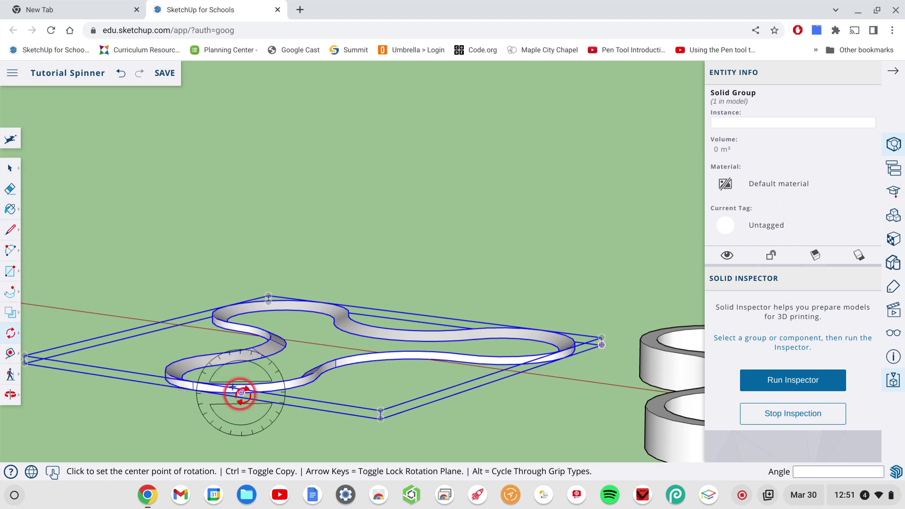
mouse_move(183, 381)
mouse_down()
mouse_move(290, 401)
mouse_move(191, 388)
mouse_up()
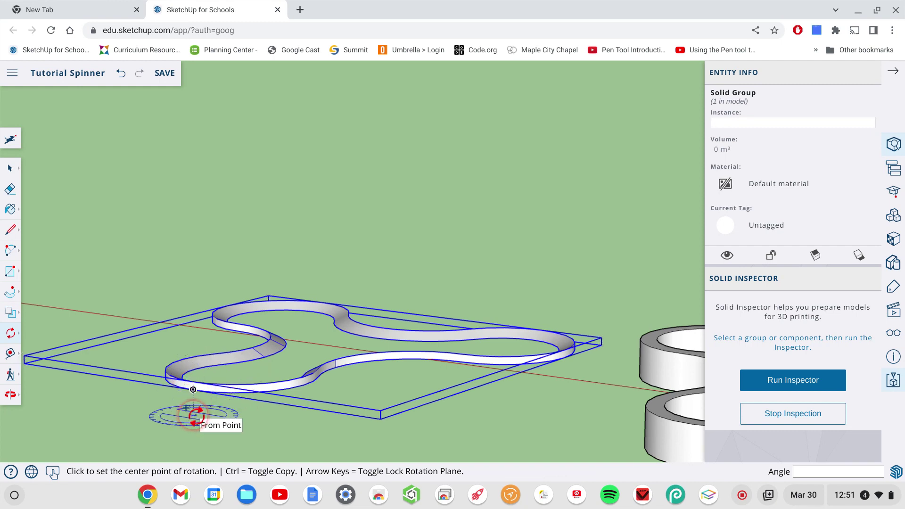
key(Left)
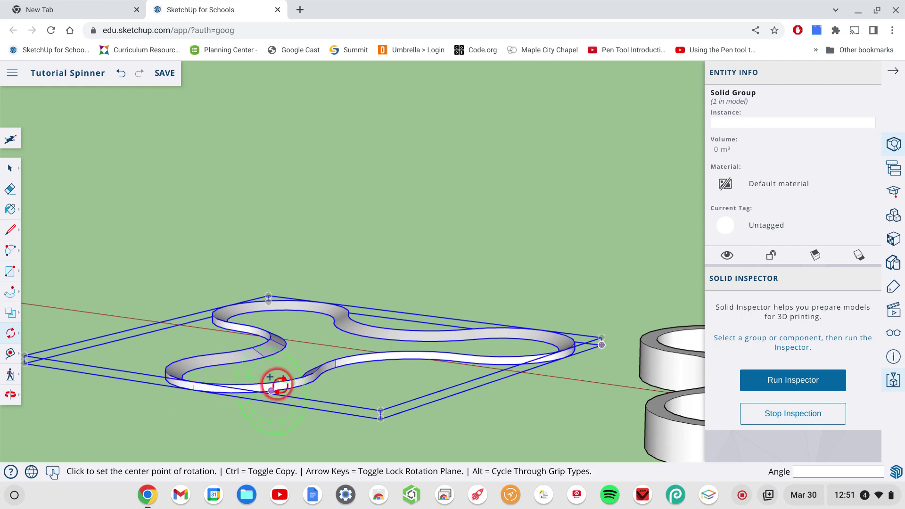
drag(304, 379, 193, 389)
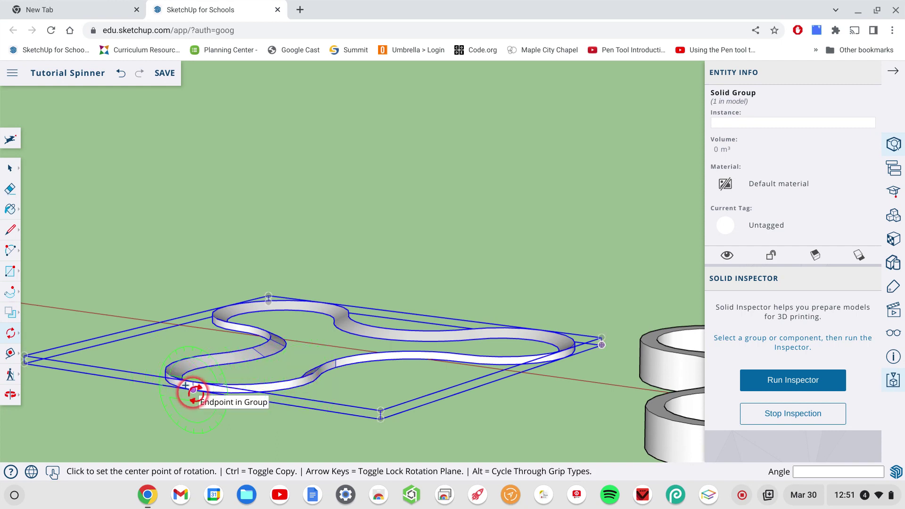
scroll(193, 389, up, 4)
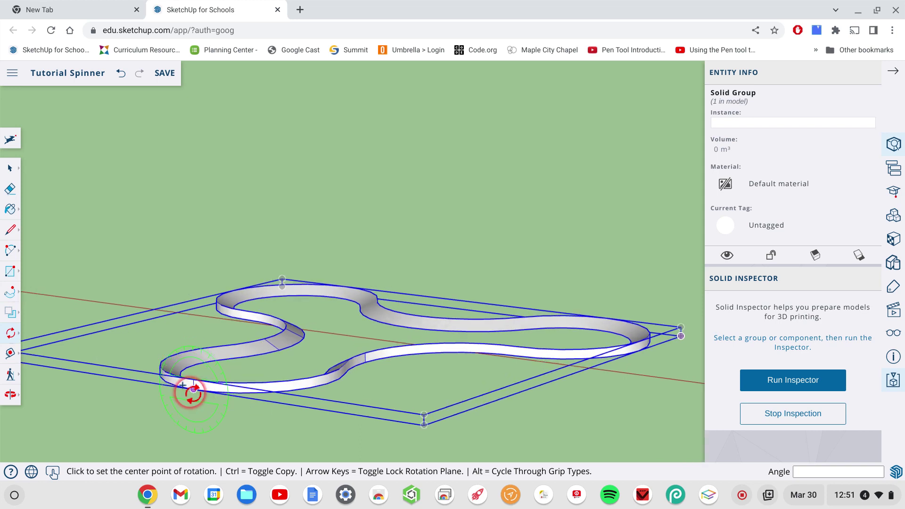
scroll(193, 390, up, 5)
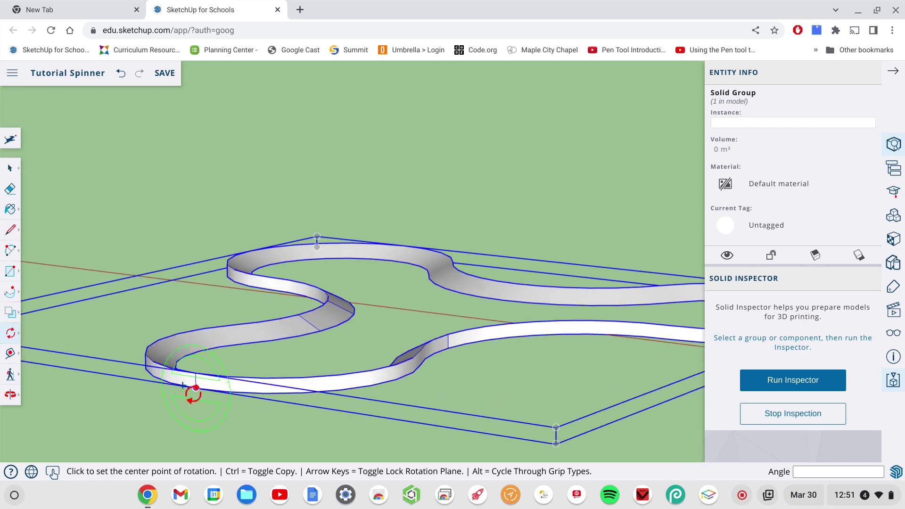
click(193, 390)
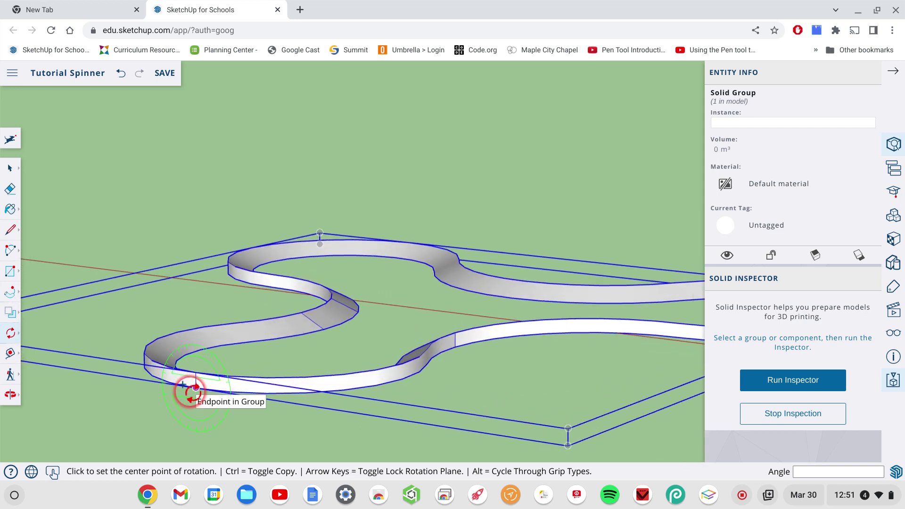
click(195, 387)
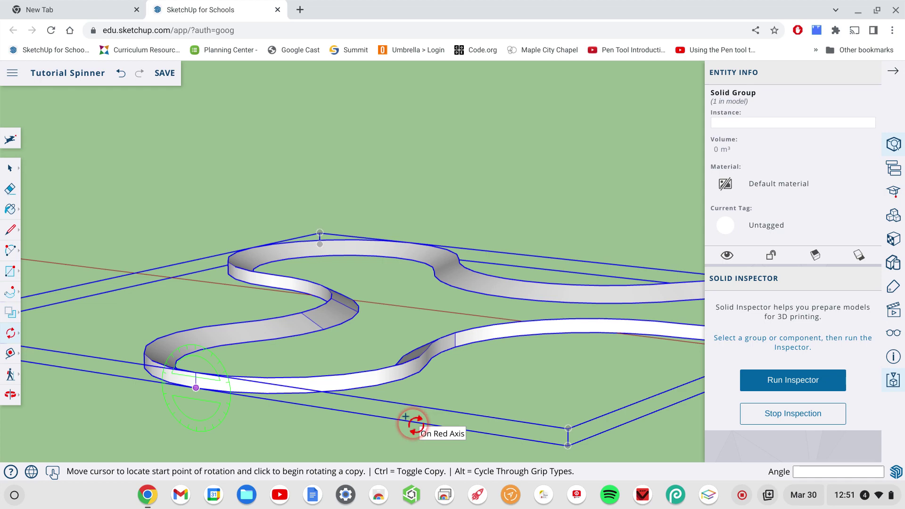
click(405, 416)
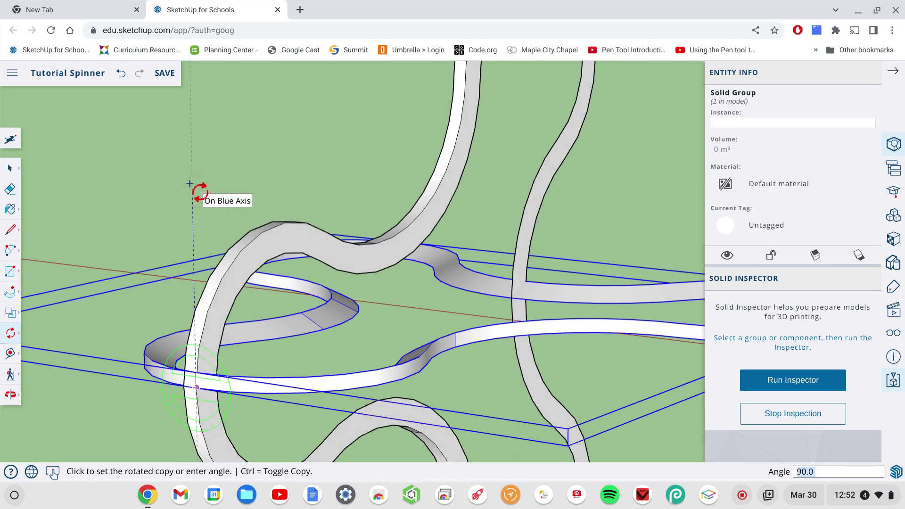
text(180)
key(Return)
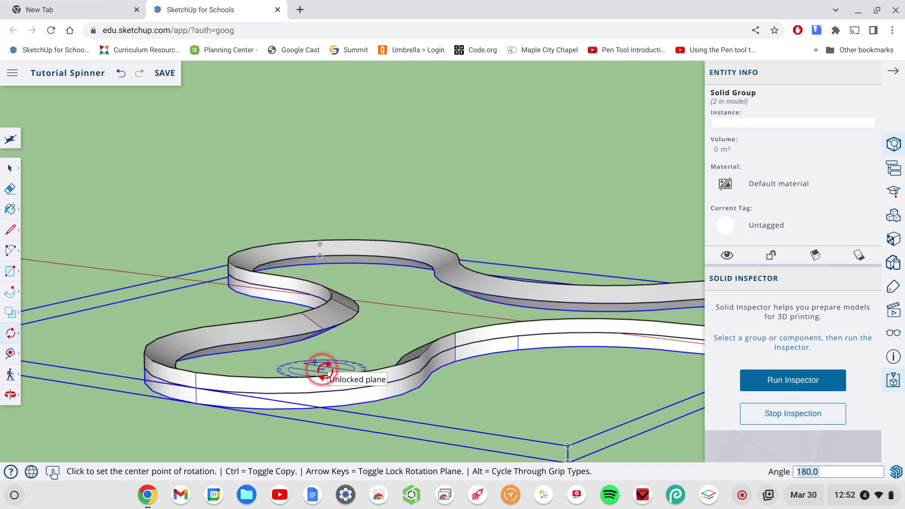
- Measure the extruded spinner's thickness from its bottom edge to its top edge with the Tape Measure
scroll(323, 370, down, 5)
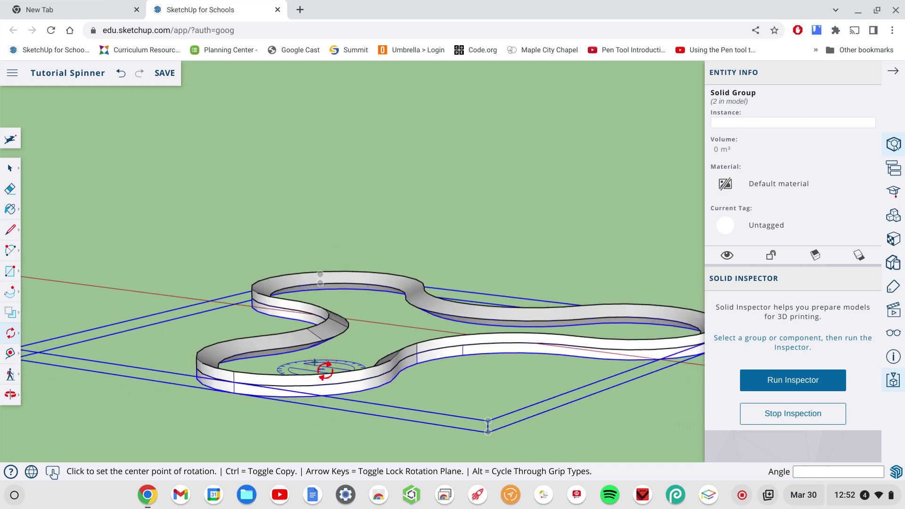
scroll(323, 370, down, 4)
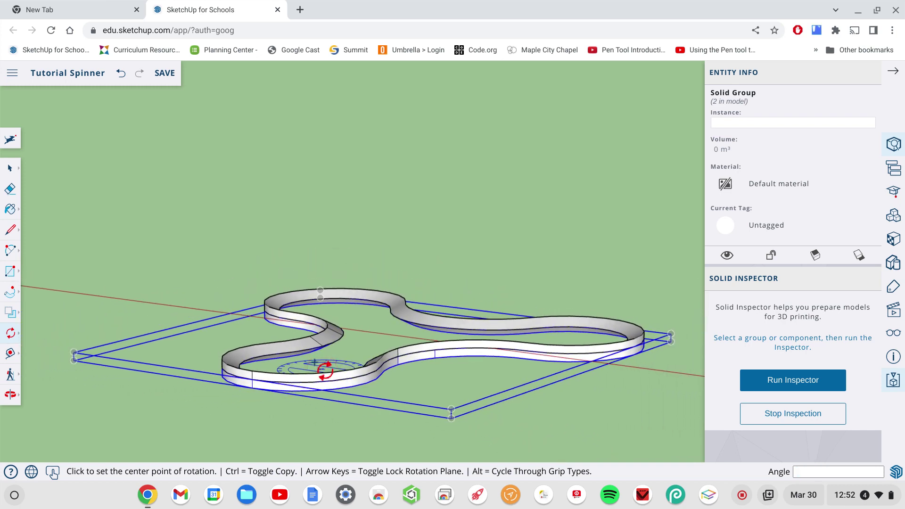
click(8, 357)
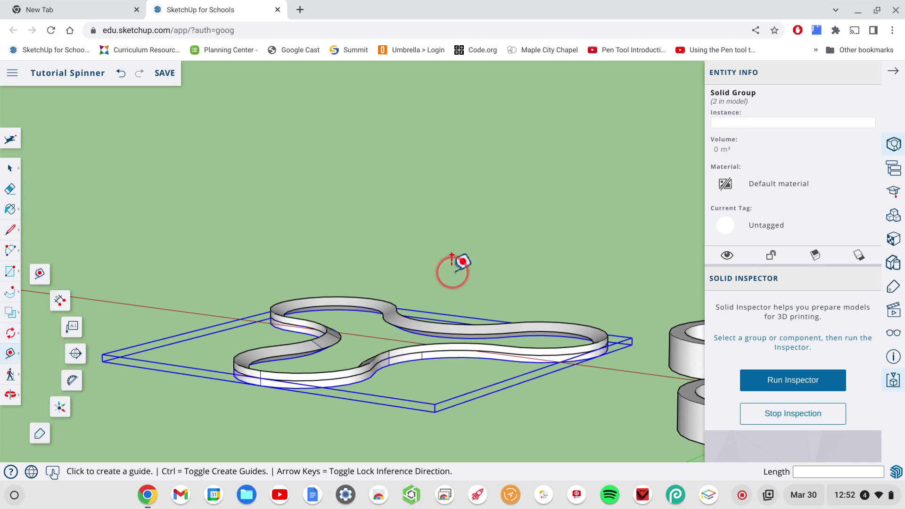
scroll(454, 272, right, 4)
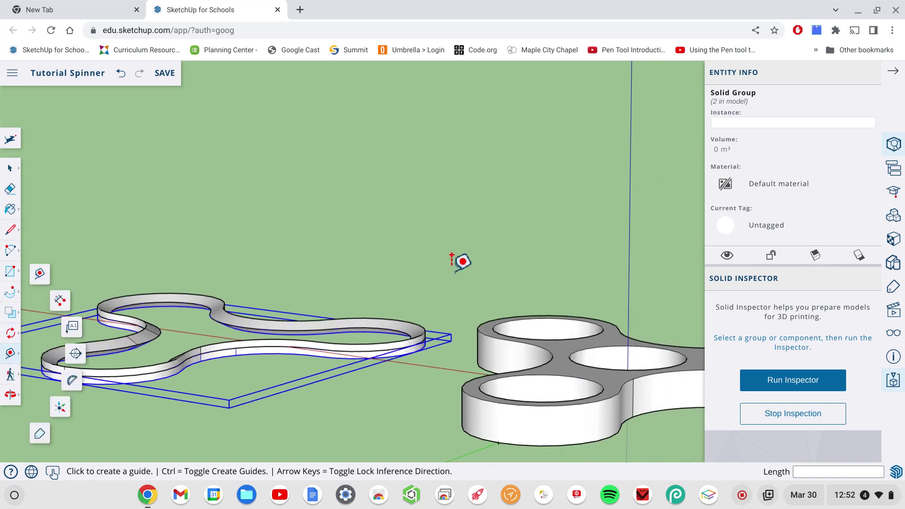
scroll(461, 262, down, 3)
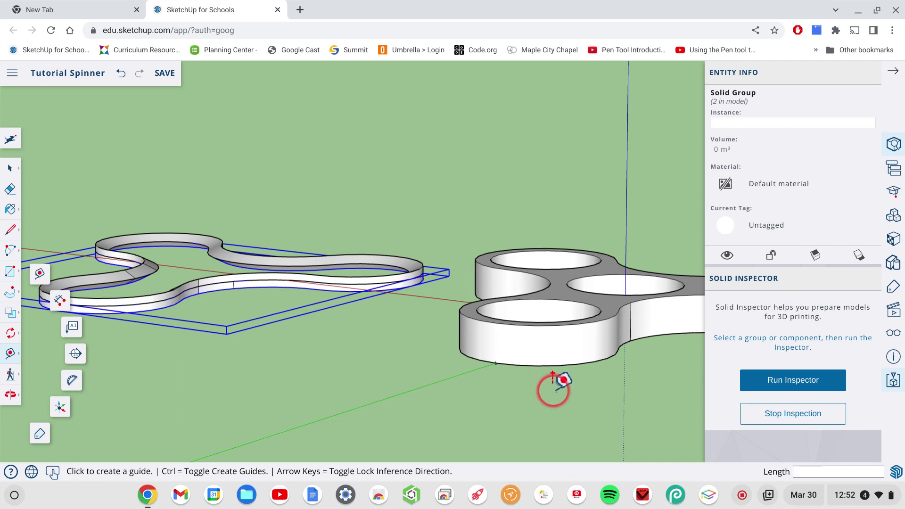
click(557, 365)
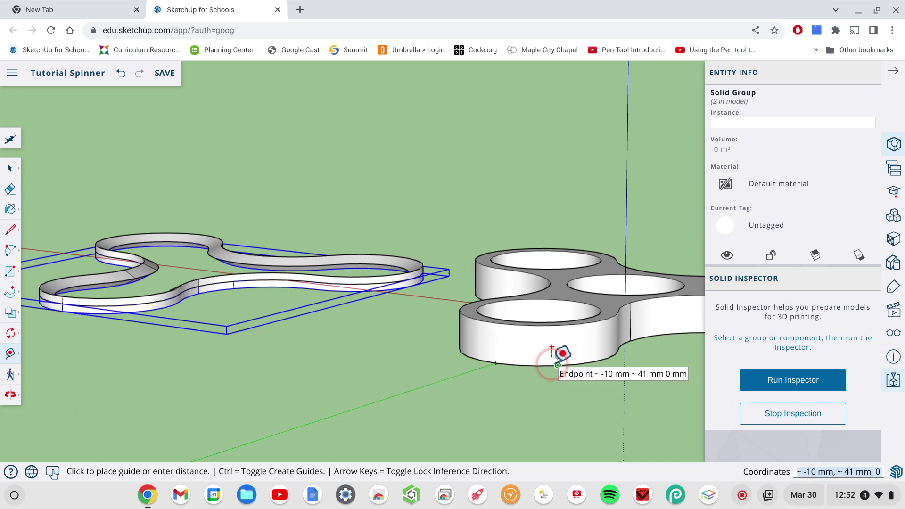
click(558, 324)
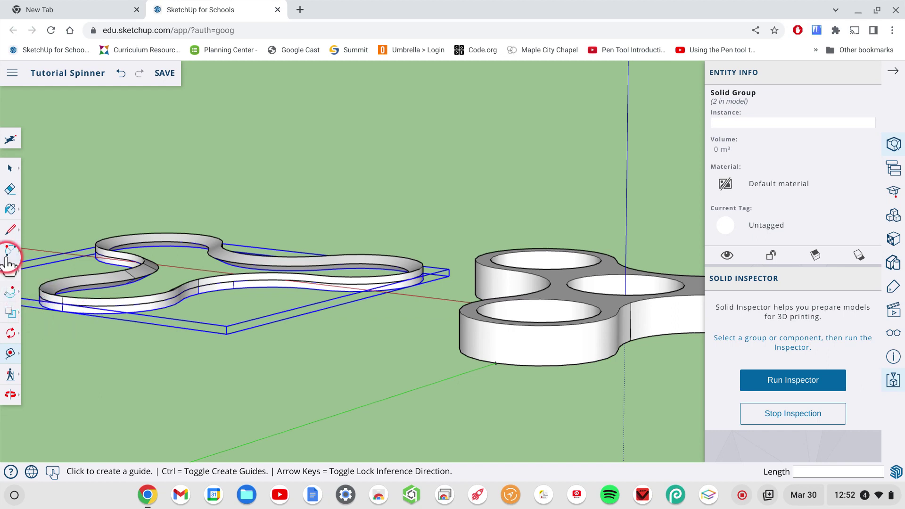
- Move the flipped ring copy straight up 7.1 mm along the blue axis, above the original ring
click(11, 335)
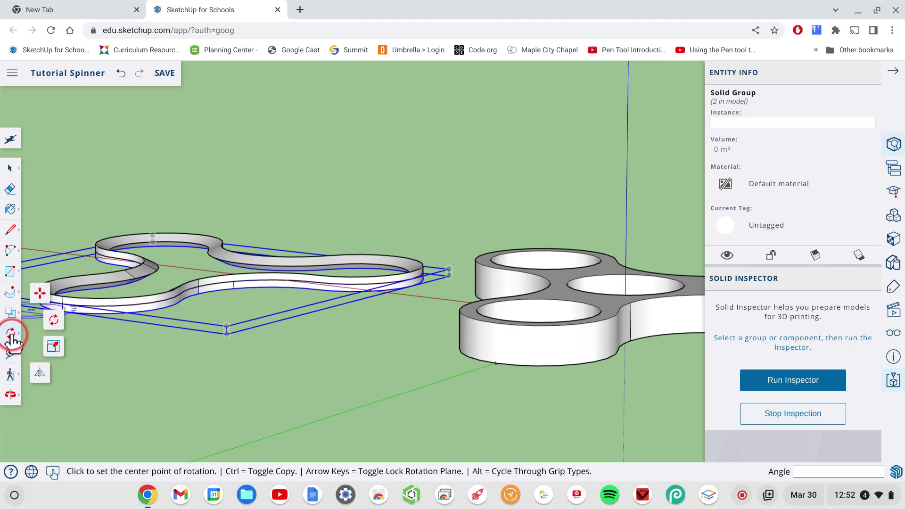
click(39, 293)
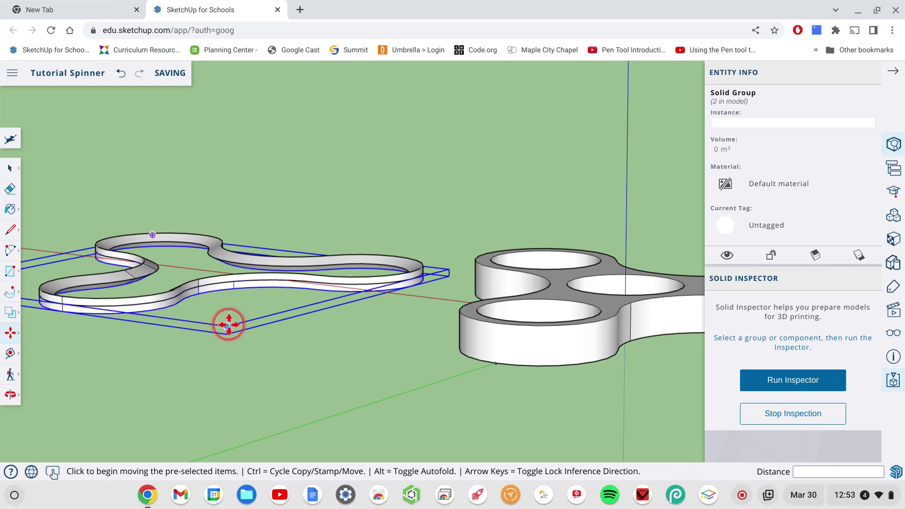
drag(229, 323, 224, 207)
drag(386, 208, 372, 230)
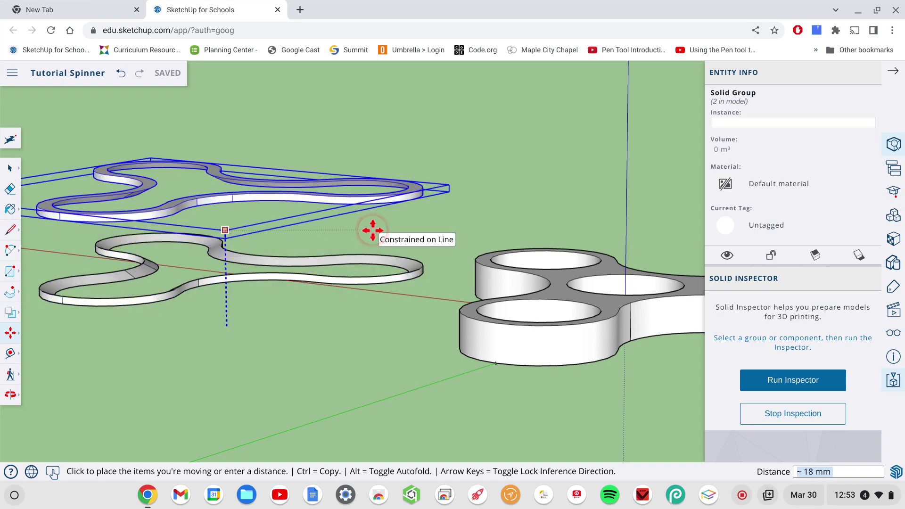
text(7.1)
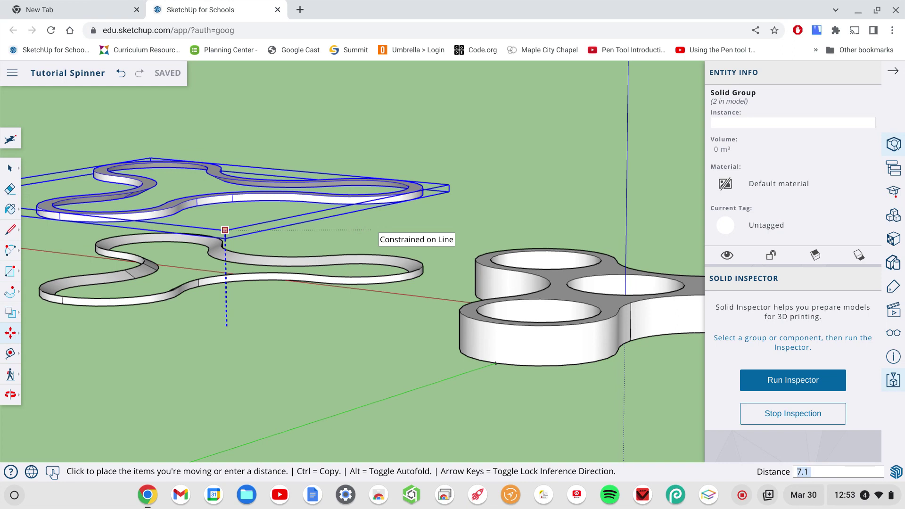
key(Return)
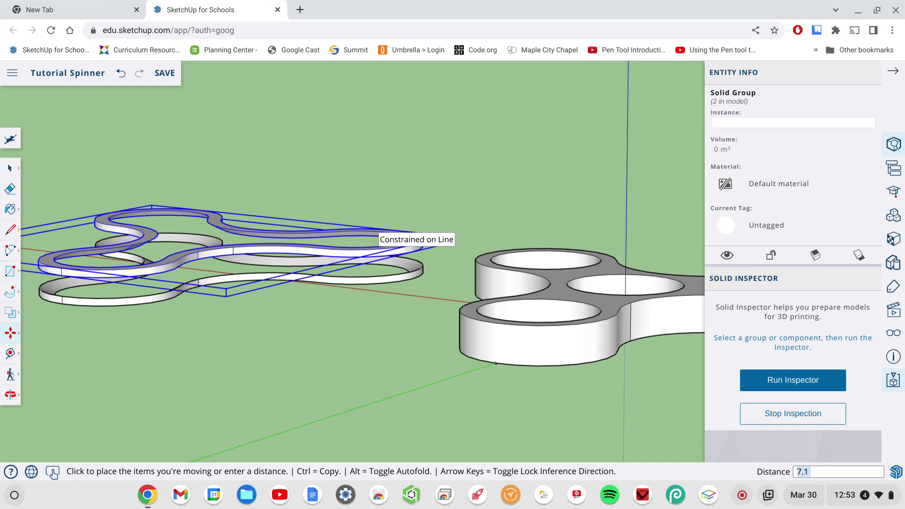
click(370, 226)
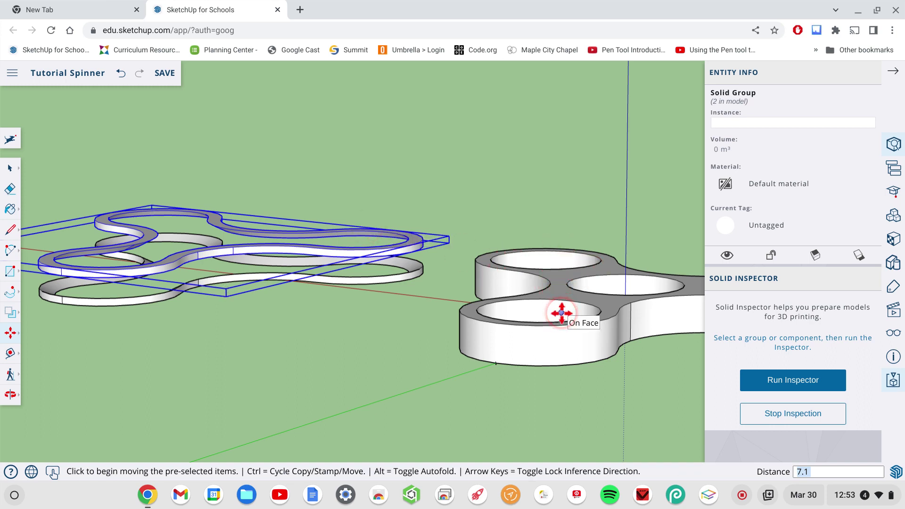
- Check the entity types of individual parts of the extruded spinner, including its top face, center hole edge and outer curve
click(11, 168)
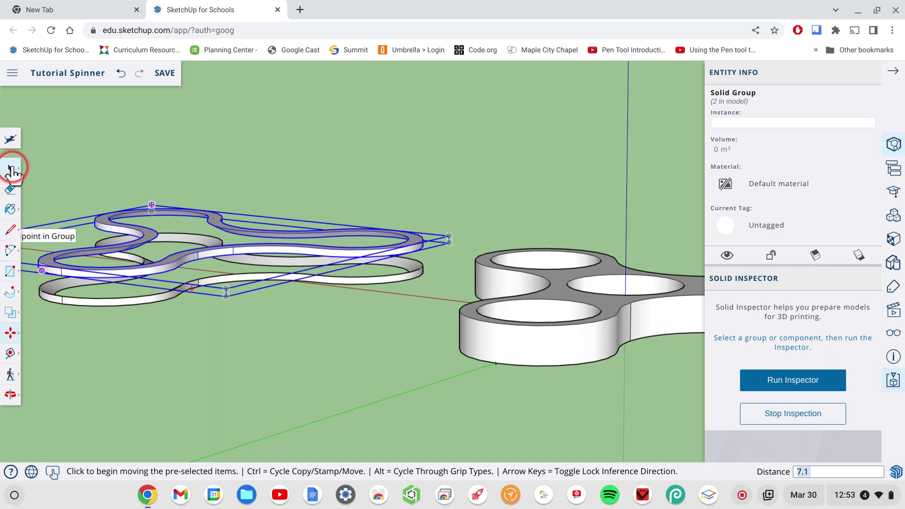
click(565, 323)
click(559, 295)
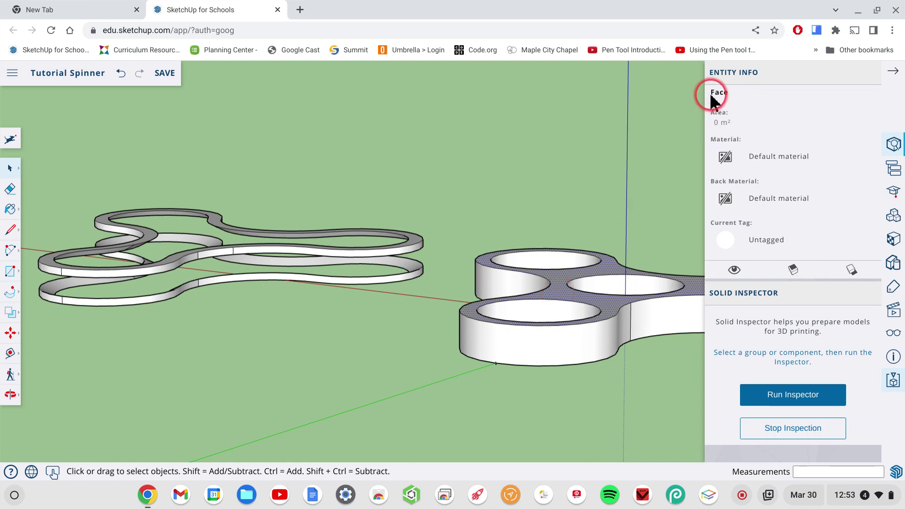
click(602, 293)
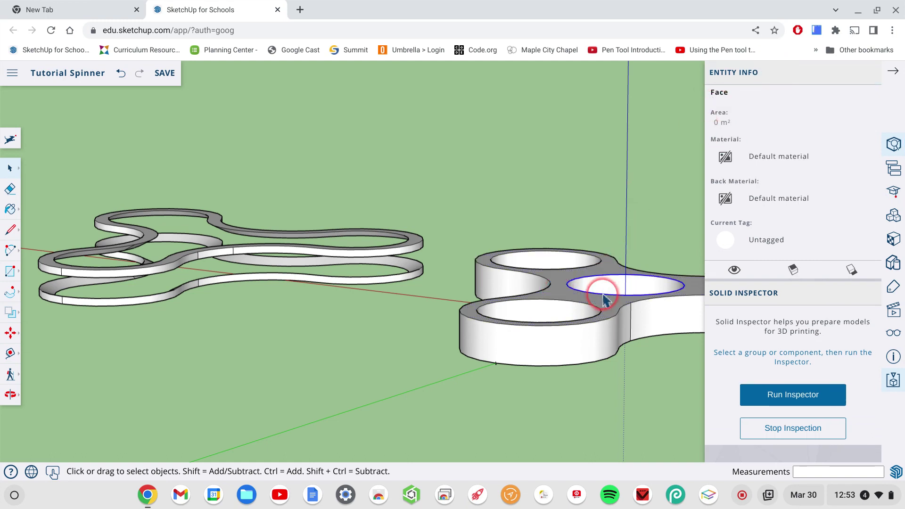
click(611, 317)
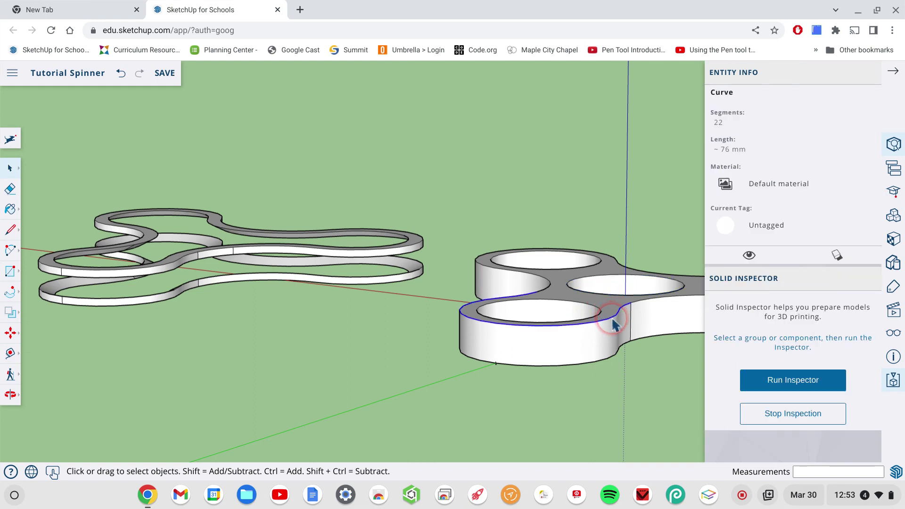
click(609, 330)
click(531, 302)
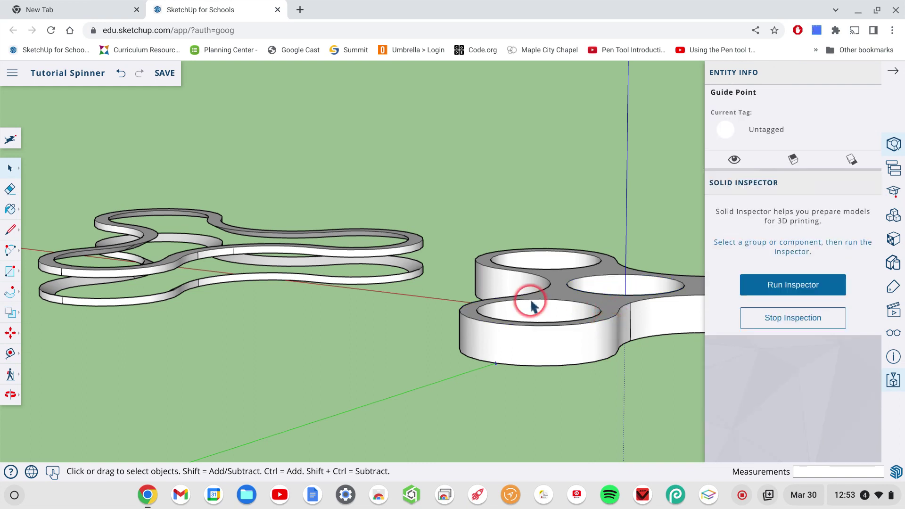
scroll(523, 298, down, 3)
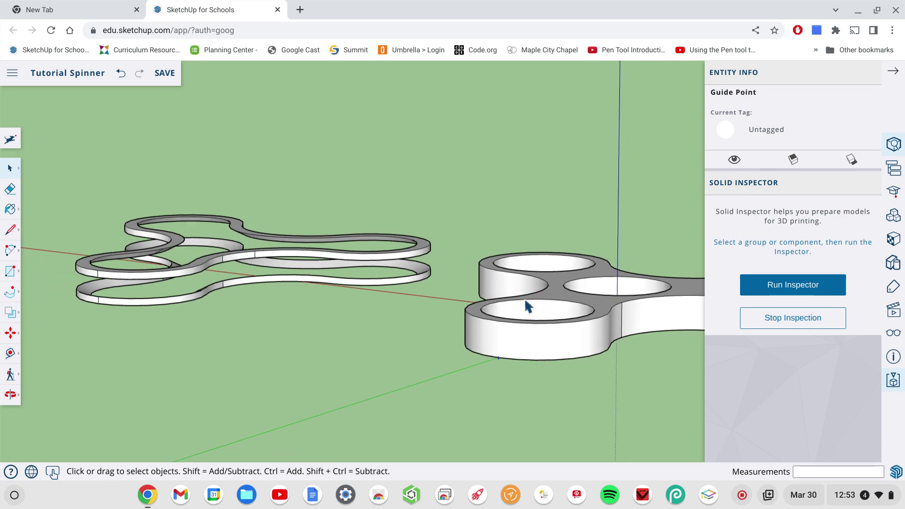
- Select all the geometry of the extruded spinner and make it a group
scroll(525, 302, left, 5)
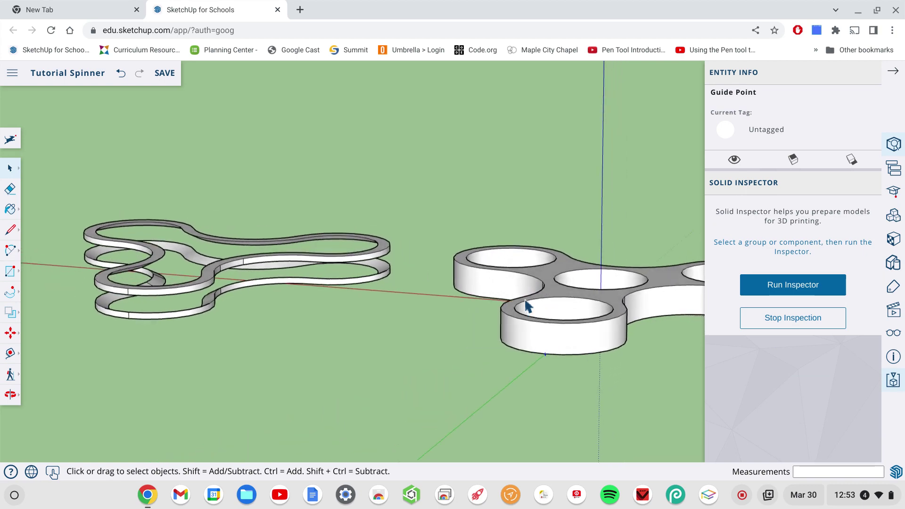
scroll(524, 299, left, 3)
shift+scroll(524, 300, right, 5)
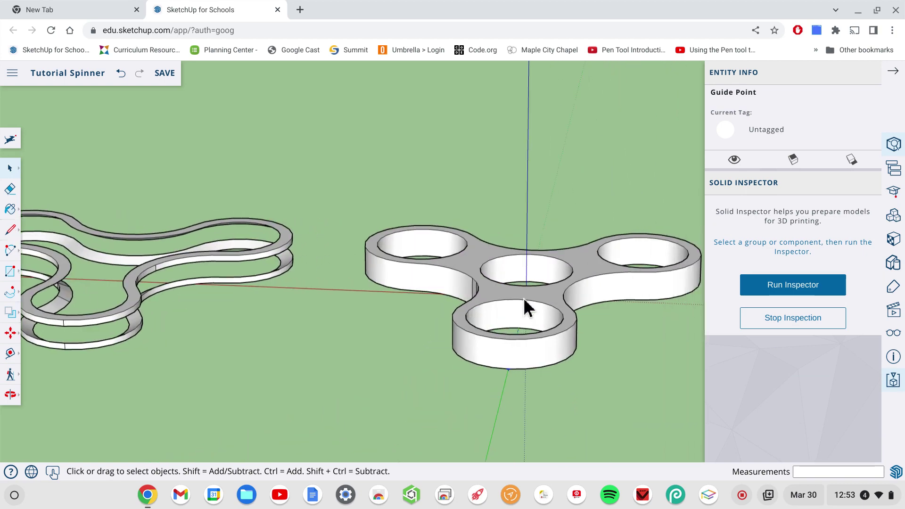
drag(261, 214, 260, 210)
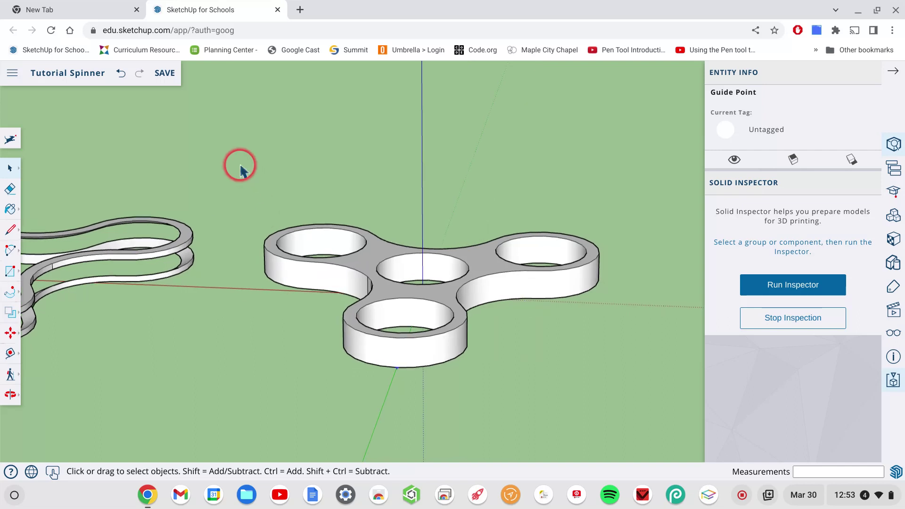
drag(241, 166, 652, 400)
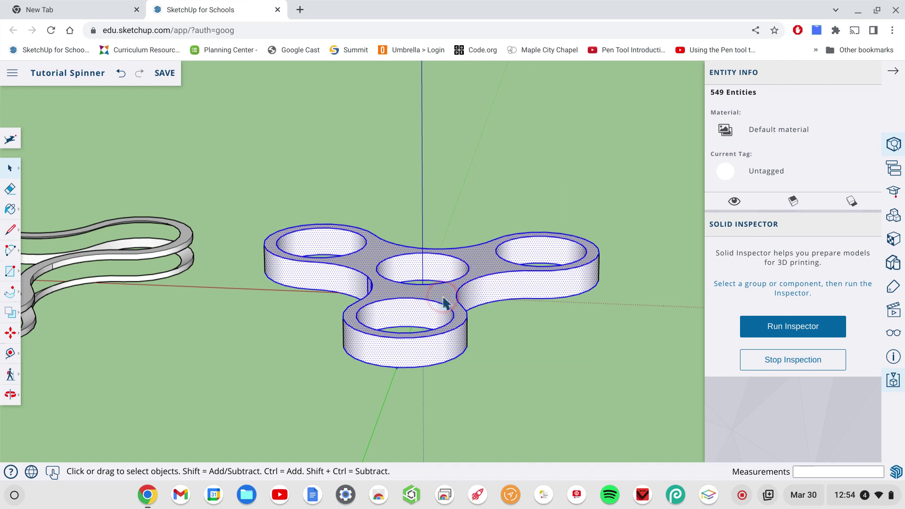
right_click(443, 299)
mouse_move(443, 304)
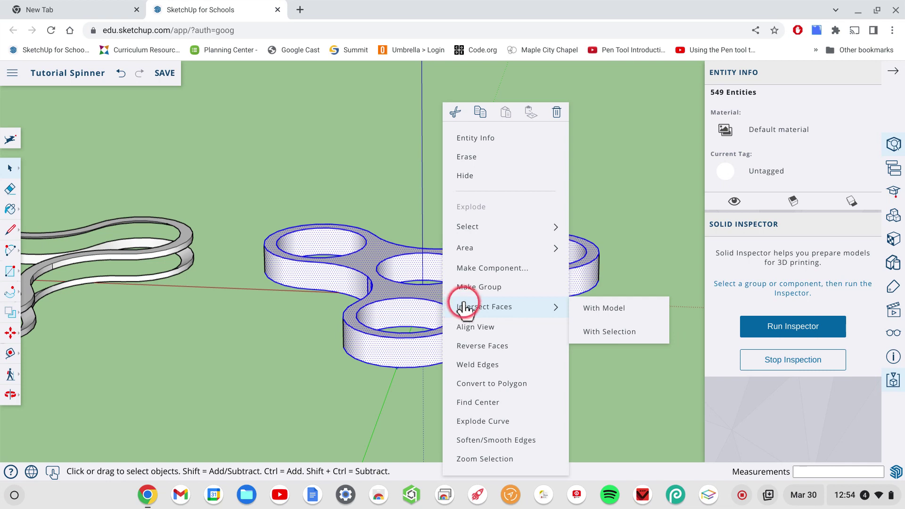
click(479, 287)
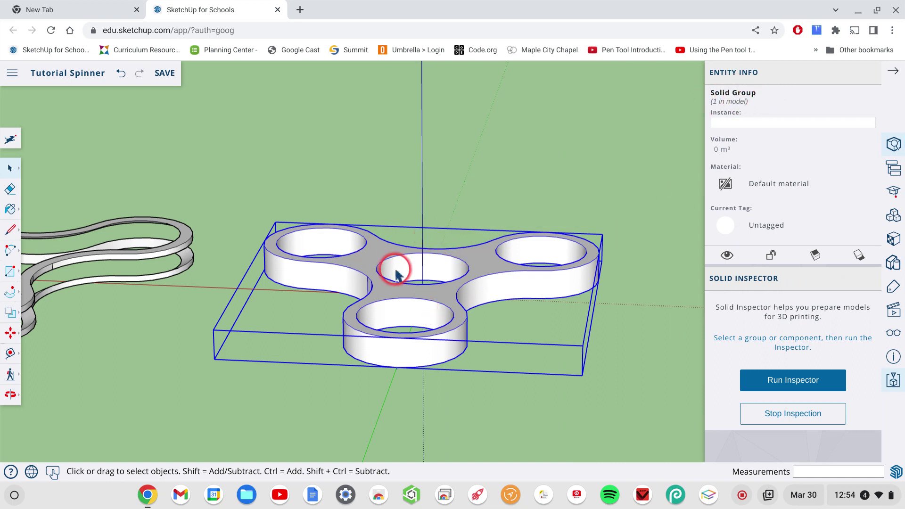
scroll(396, 271, right, 10)
middle_drag(396, 276, 396, 276)
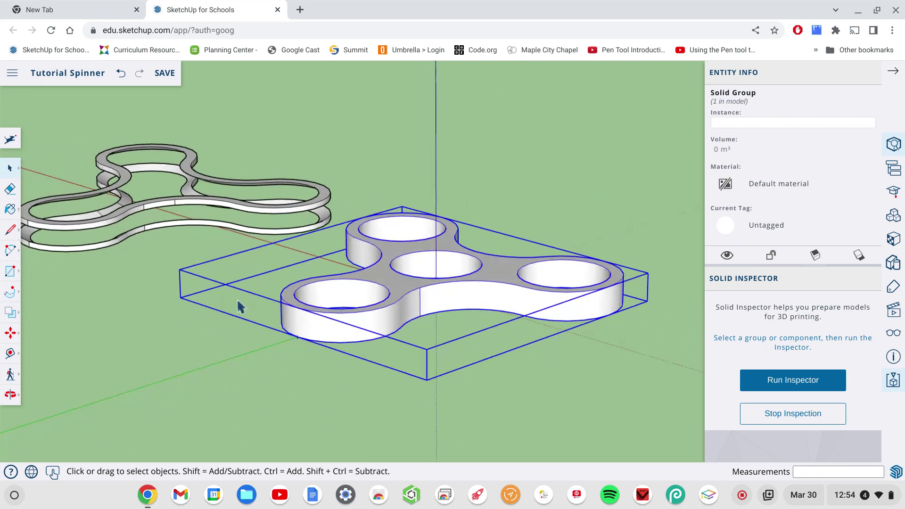
click(14, 275)
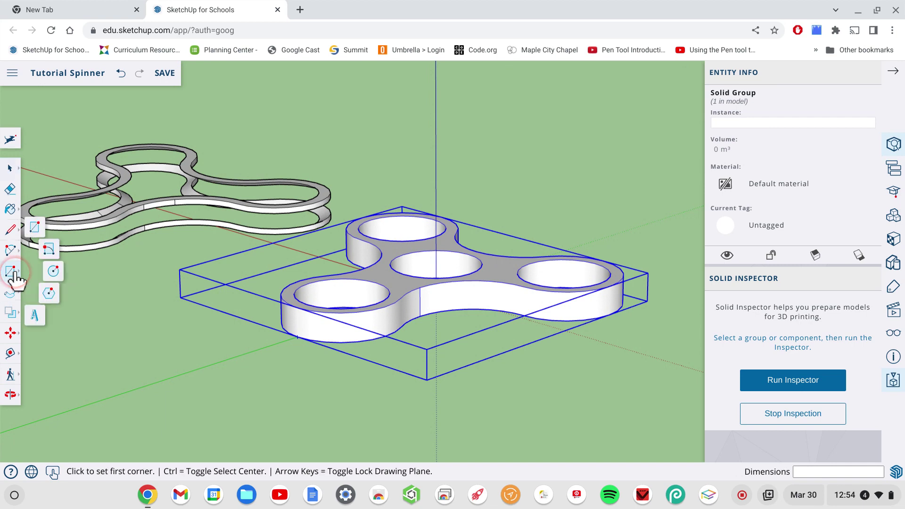
click(55, 244)
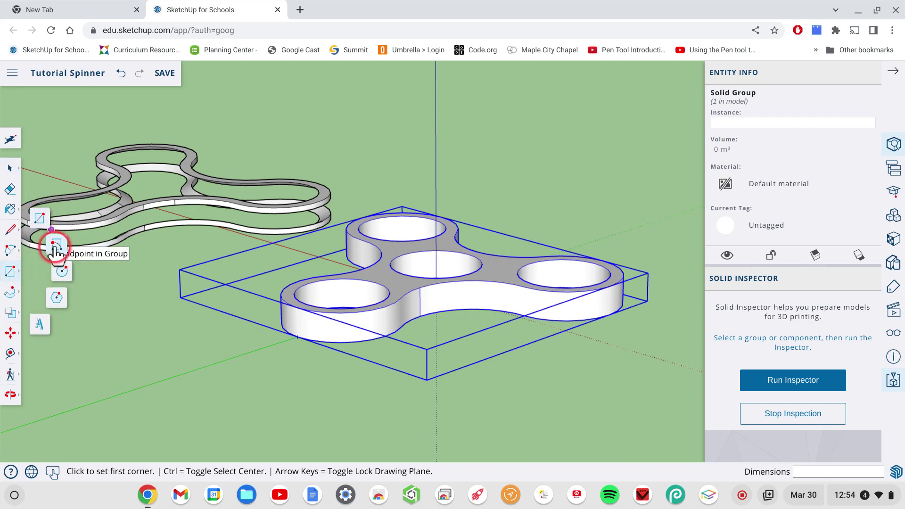
click(10, 297)
click(11, 315)
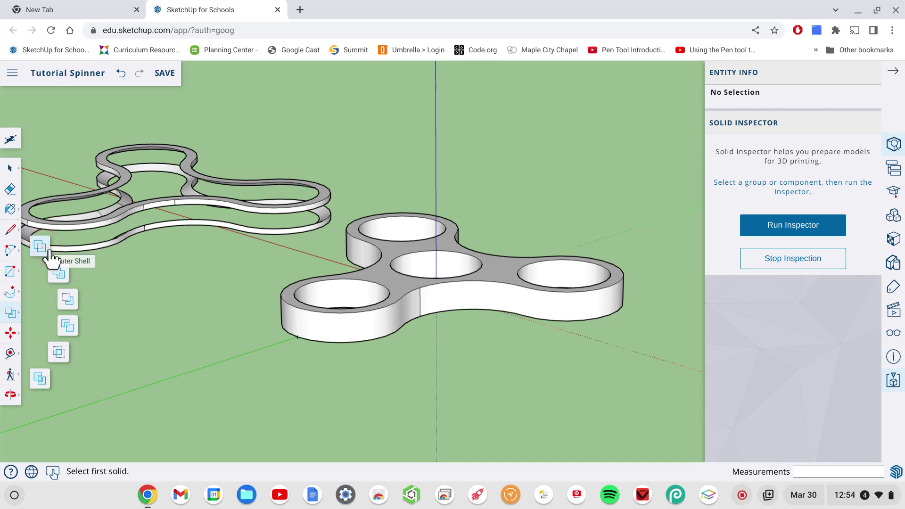
click(58, 273)
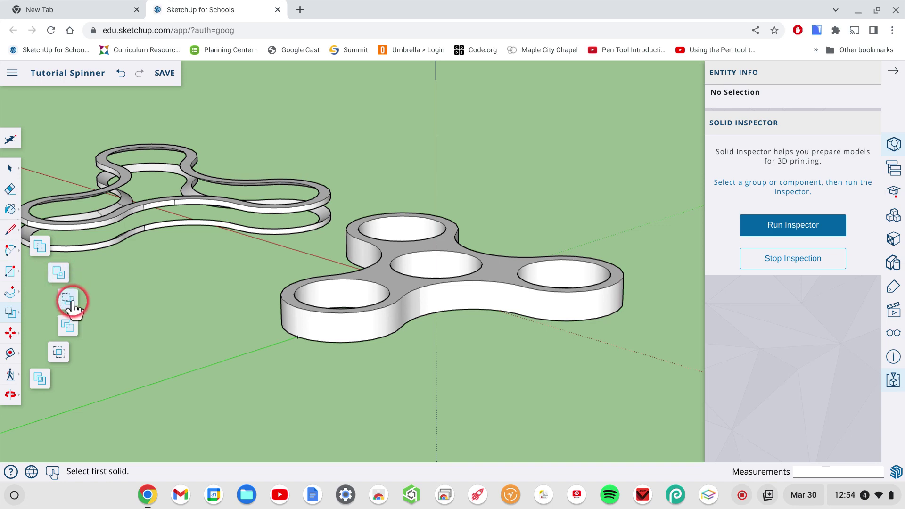
click(73, 301)
click(101, 251)
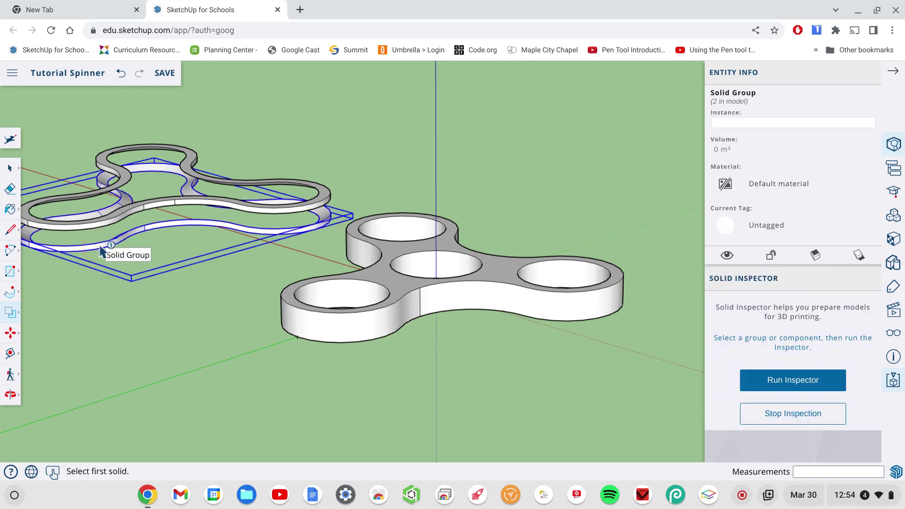
click(10, 169)
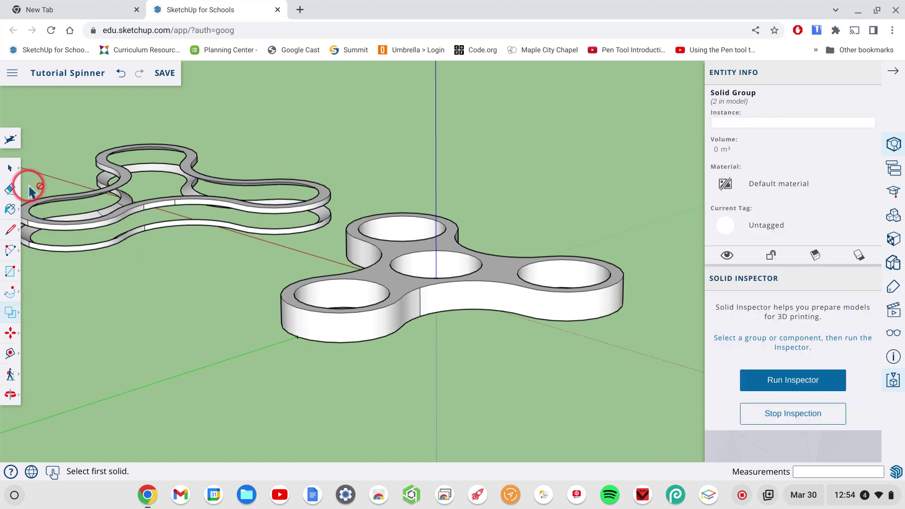
- Move the upper ring group 100 mm along the red axis onto the spinner's top outer edge
click(8, 170)
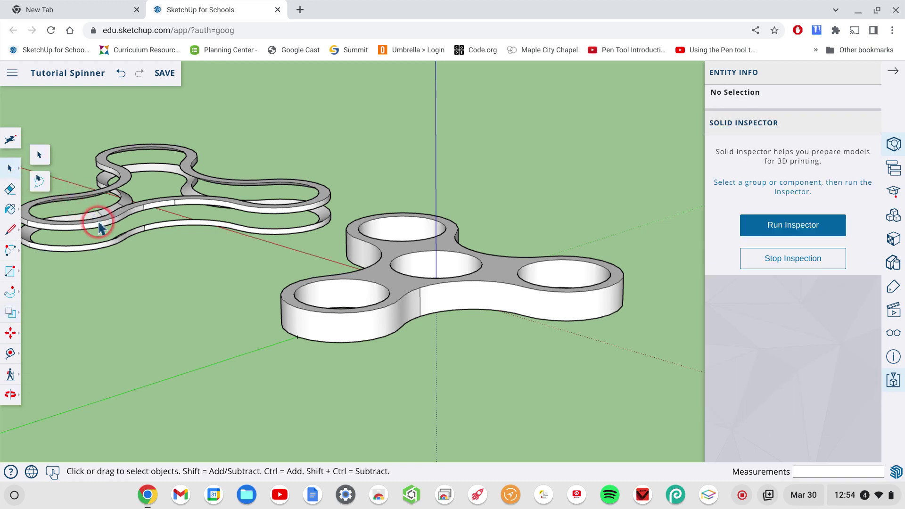
click(318, 192)
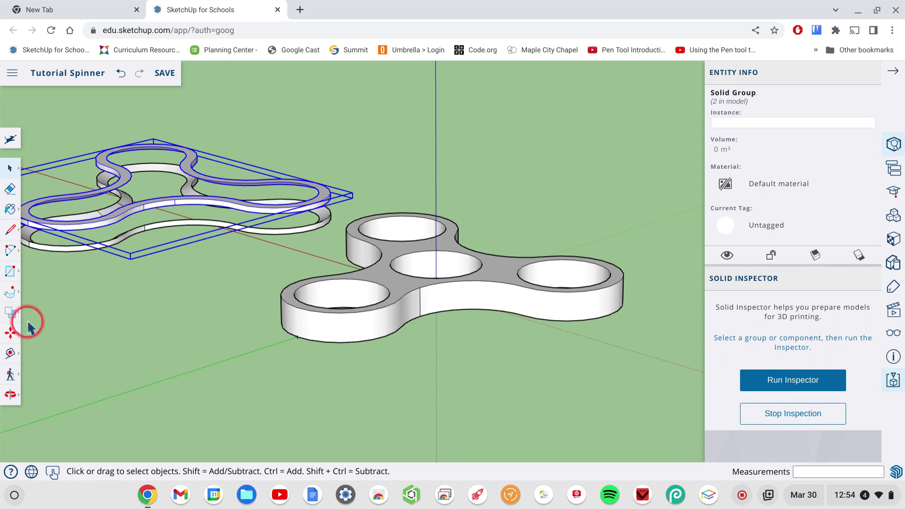
click(11, 333)
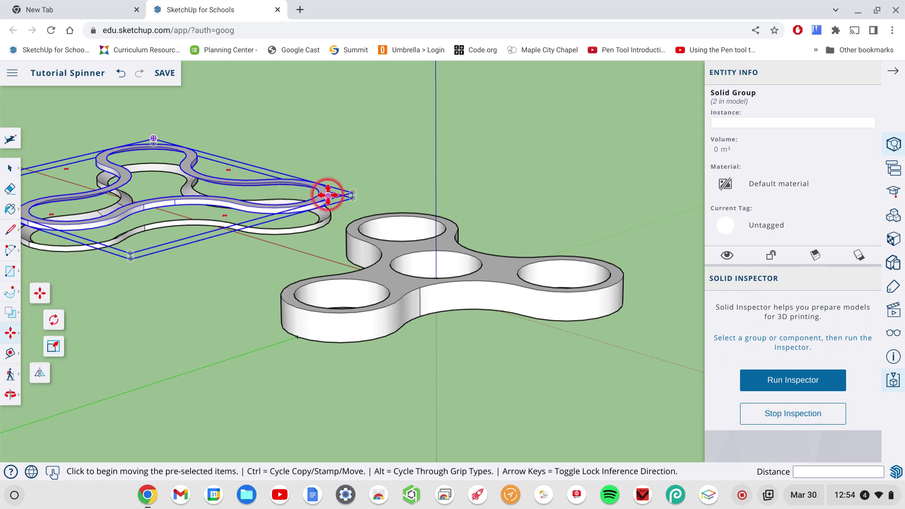
click(354, 191)
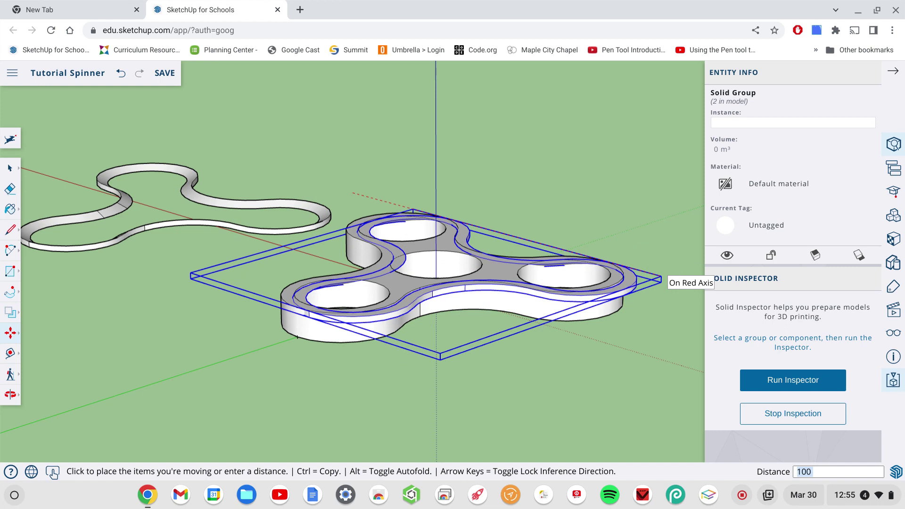
key(Return)
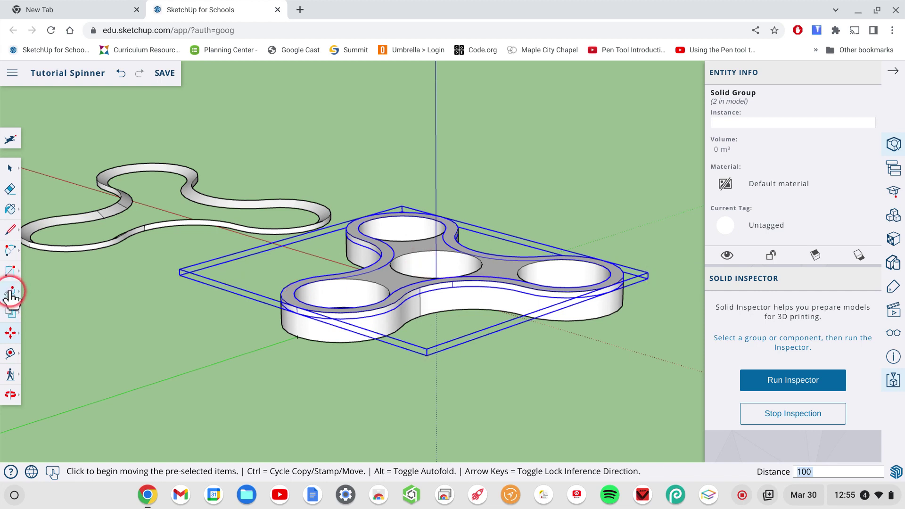
- Subtract the upper ring from the spinner group with the Subtract solid tool to bevel its top outer edge
click(12, 315)
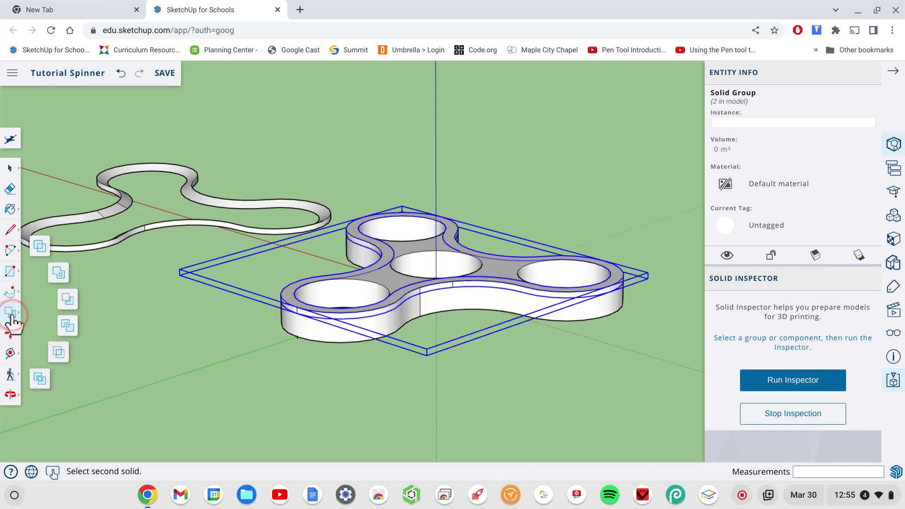
click(66, 303)
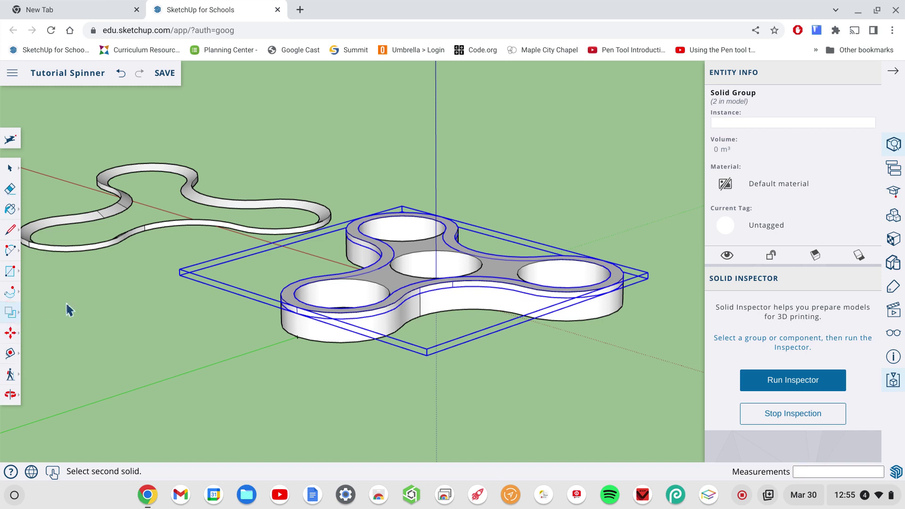
click(391, 300)
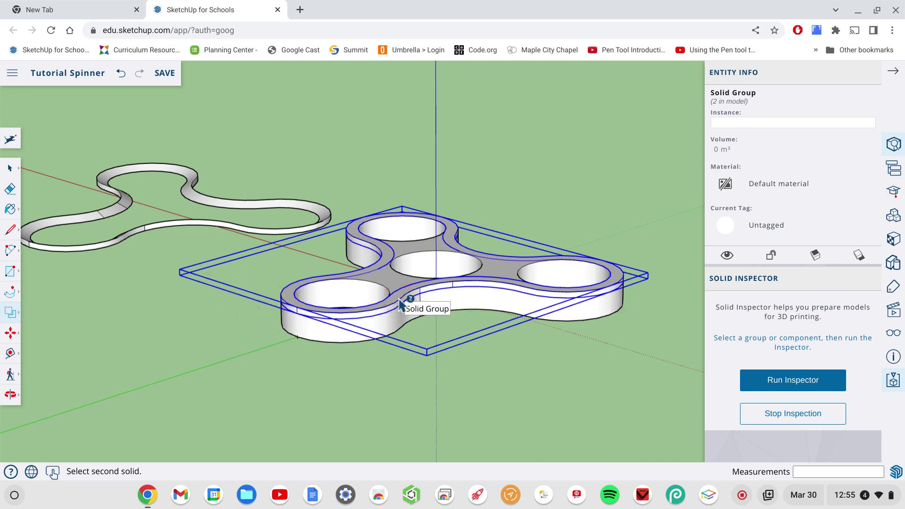
click(622, 290)
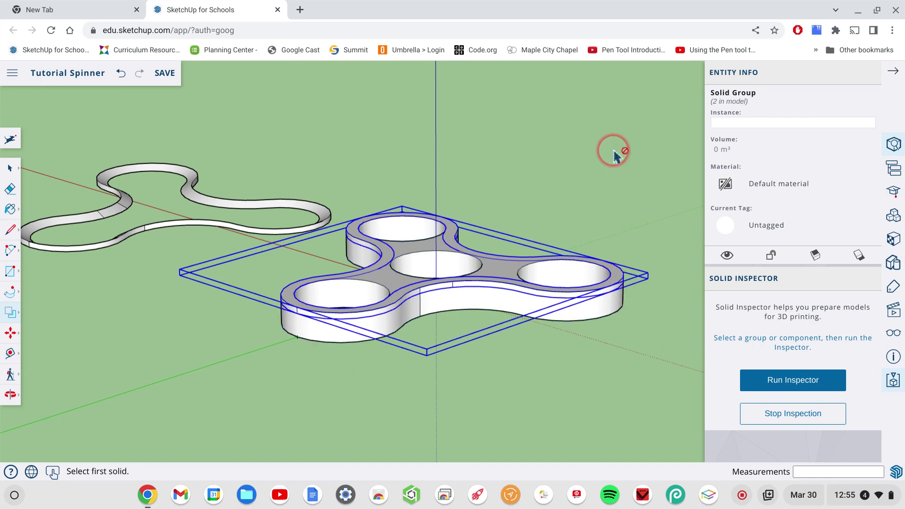
click(617, 280)
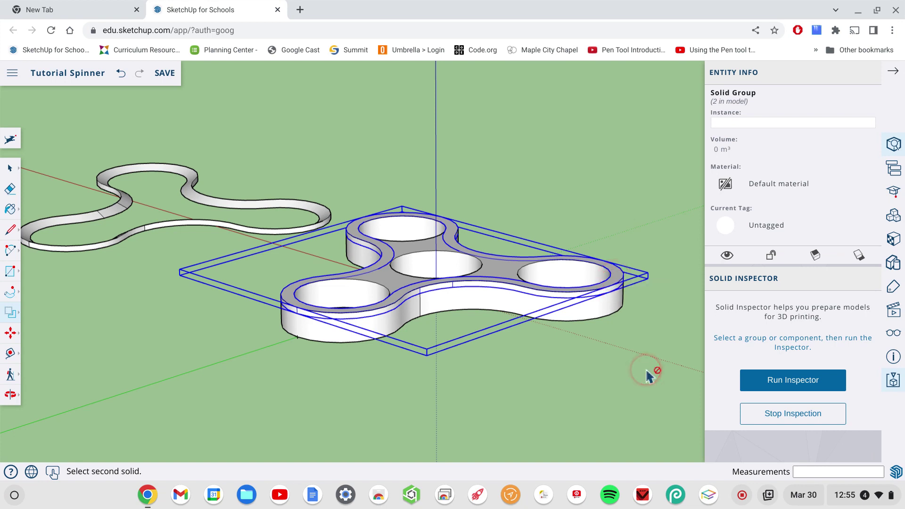
click(609, 307)
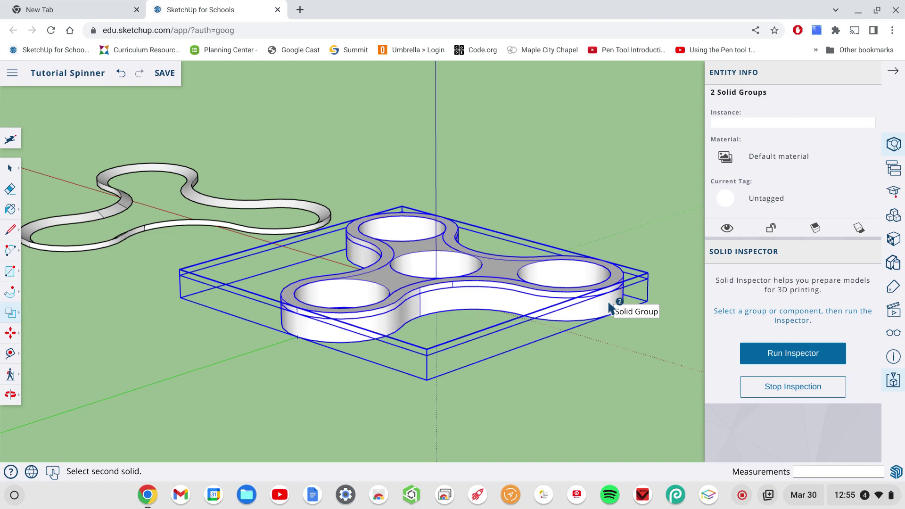
click(625, 333)
middle_drag(624, 333, 624, 333)
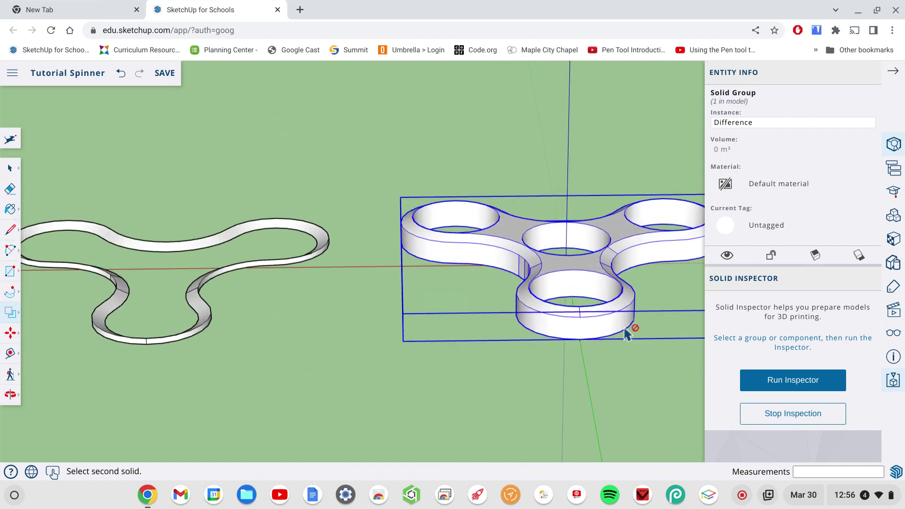
click(448, 253)
click(294, 164)
- Move the remaining lower ring group 100 mm along the red axis onto the spinner's bottom outer edge
click(8, 172)
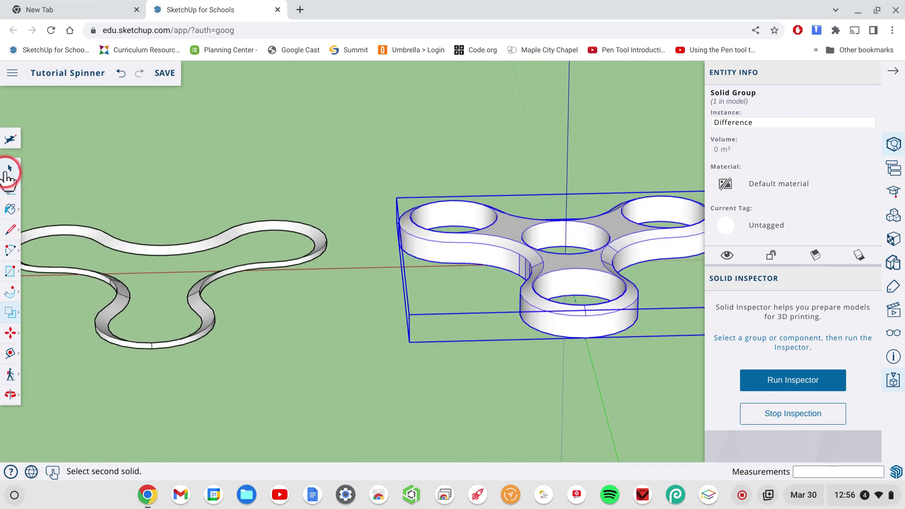
click(8, 168)
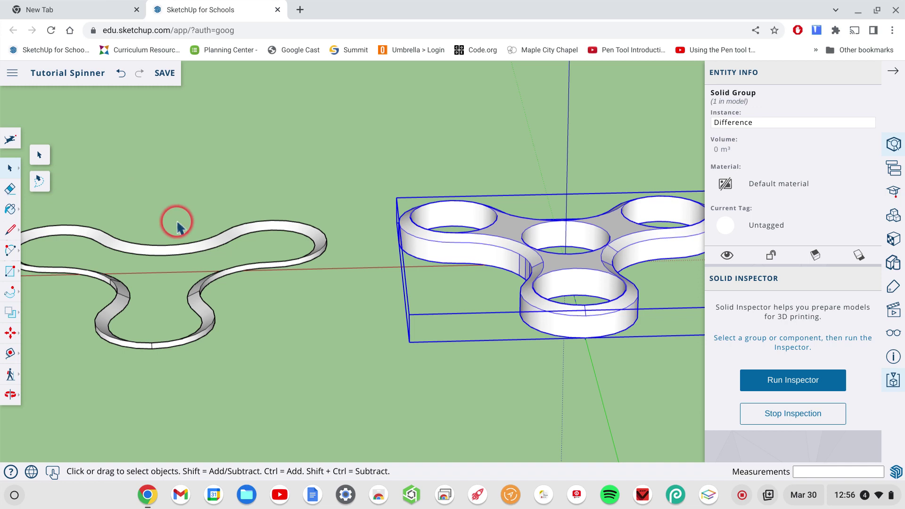
click(194, 247)
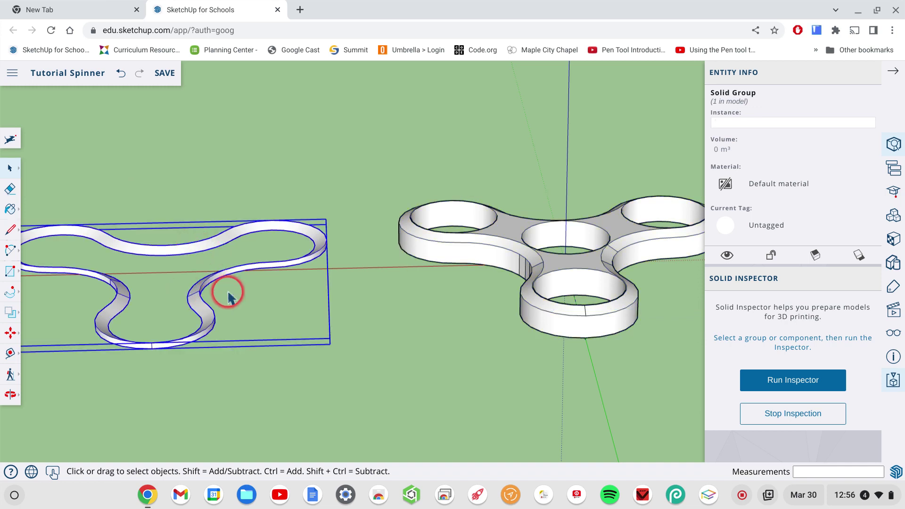
click(10, 334)
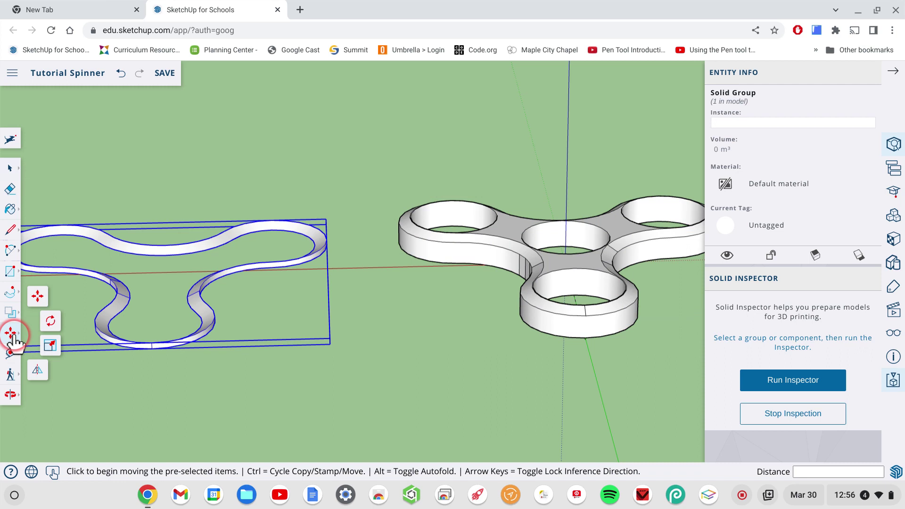
click(330, 346)
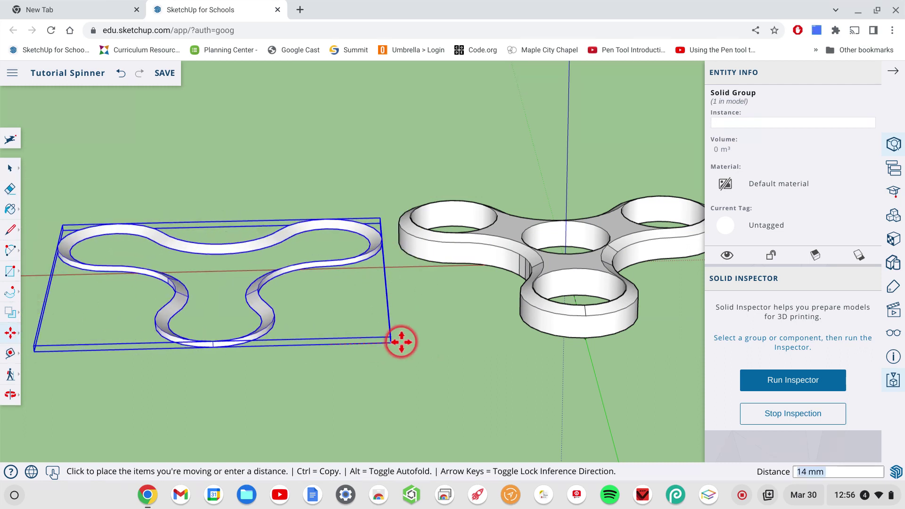
text(100)
key(Return)
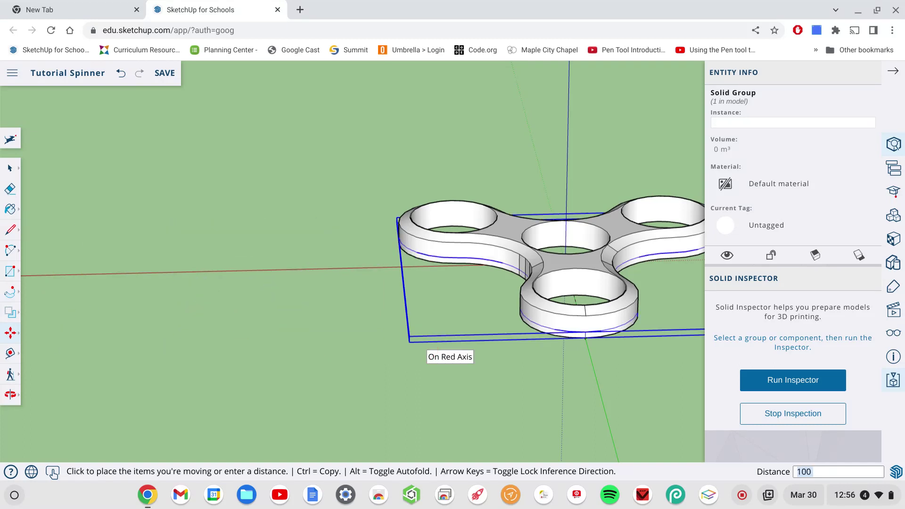
middle_drag(438, 346, 288, 336)
middle_drag(452, 365, 385, 353)
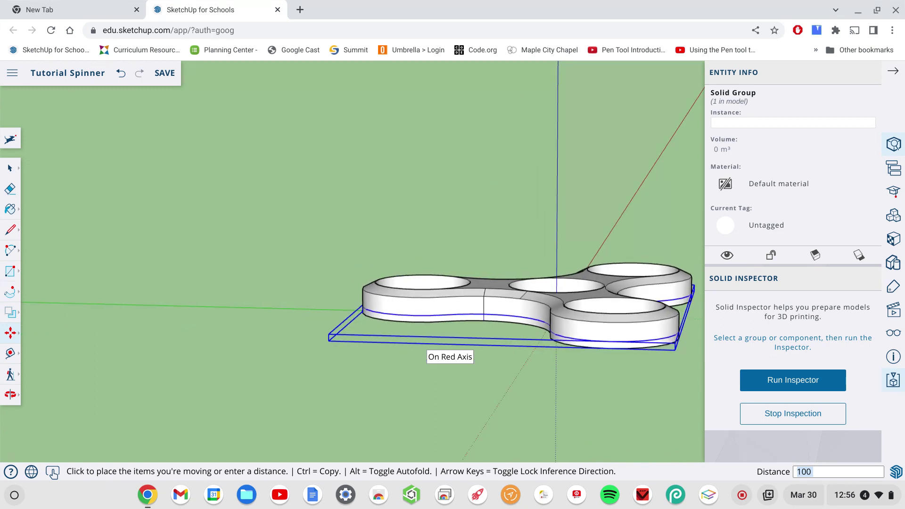
key(Escape)
- Try to subtract the lower ring from the spinner group with the Subtract solid tool
click(11, 312)
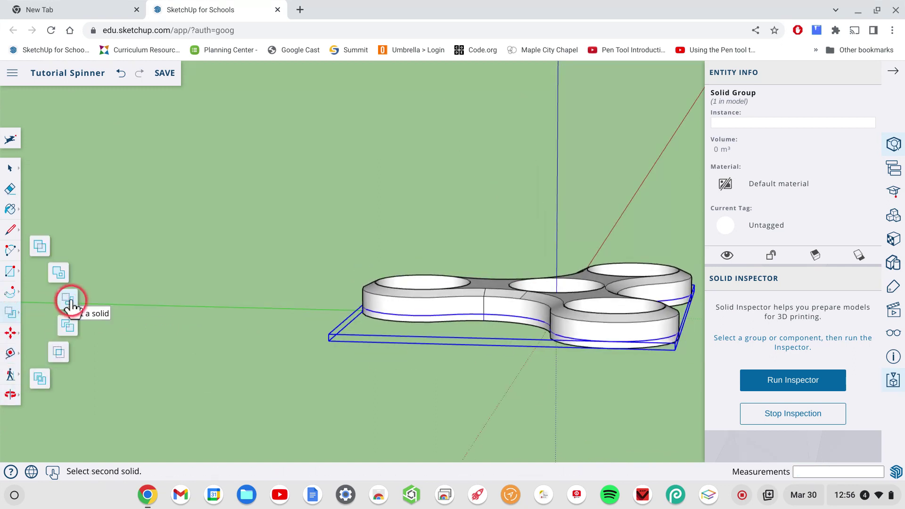
click(68, 299)
click(72, 302)
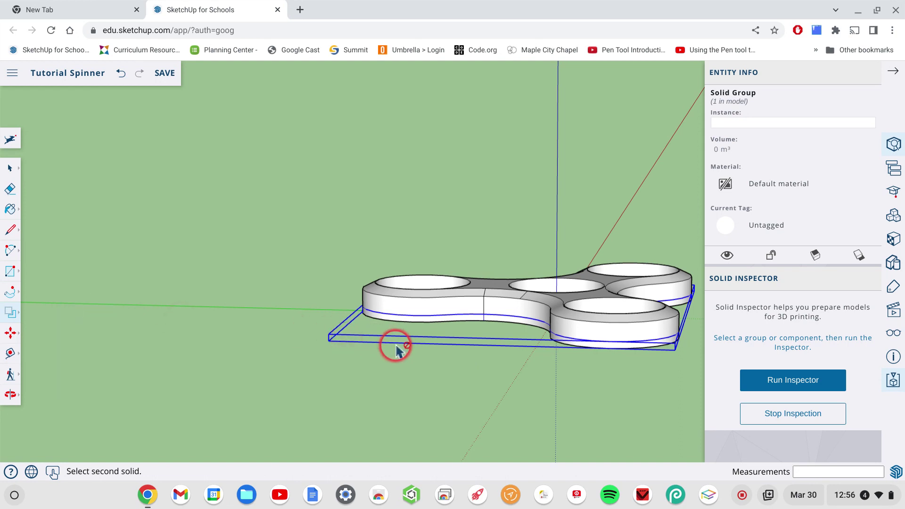
click(269, 236)
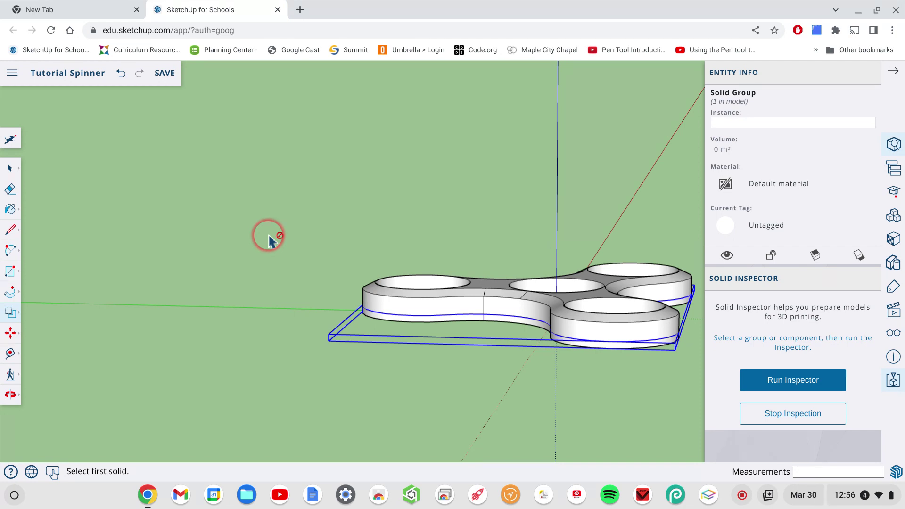
click(403, 329)
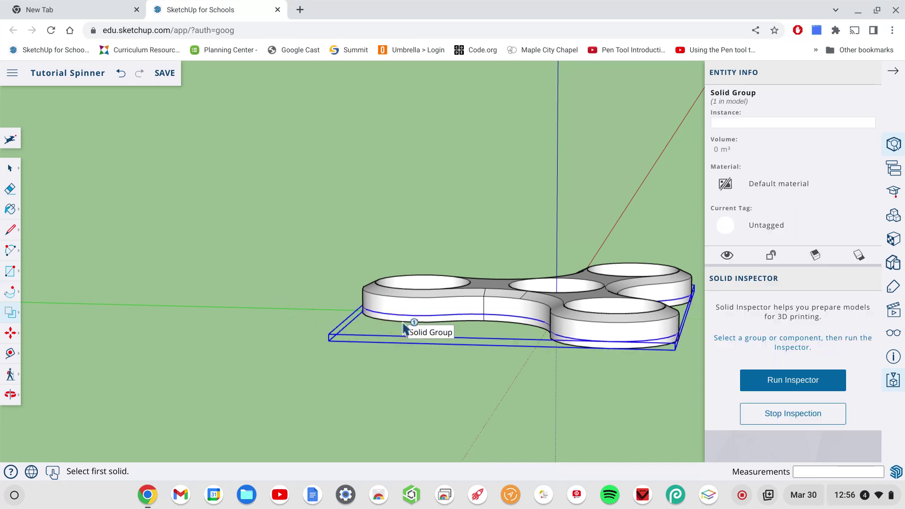
click(404, 328)
click(420, 303)
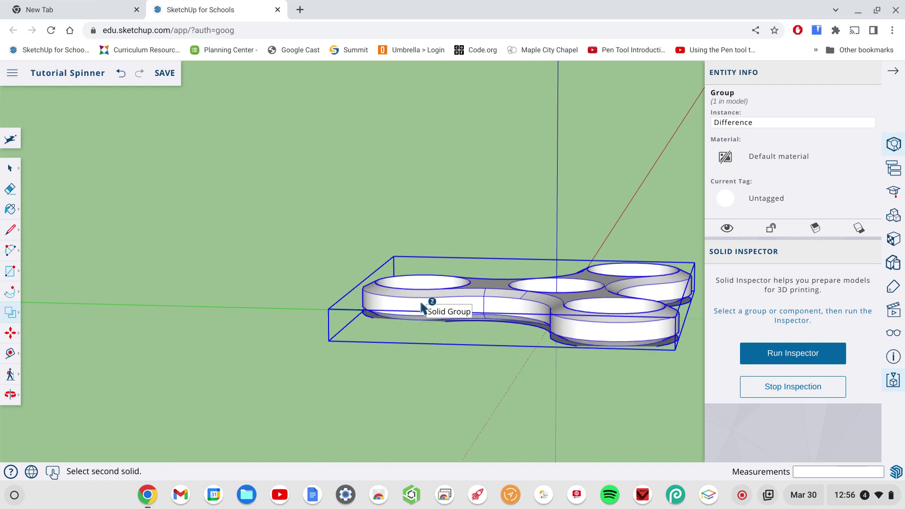
- Inspect the spinner's underside around the center hole and undo the lower ring's subtraction
click(523, 366)
middle_drag(523, 364, 524, 365)
click(555, 257)
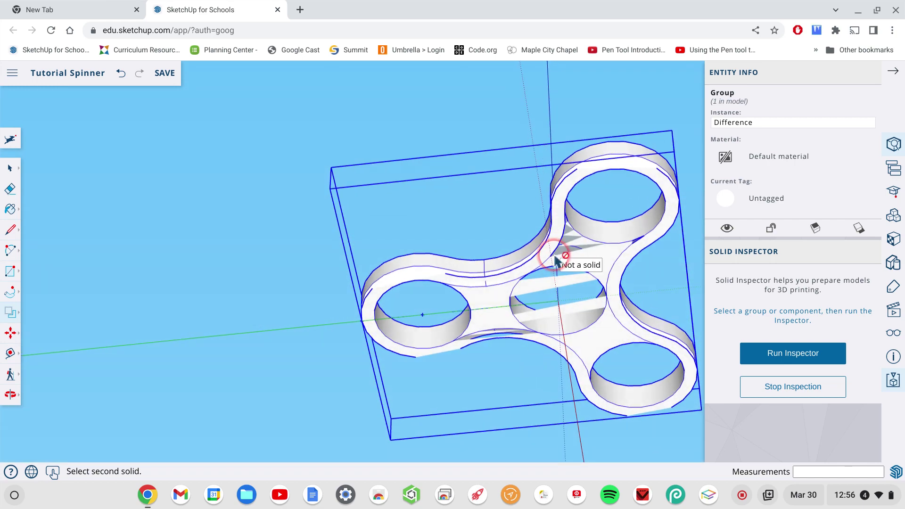
scroll(555, 259, up, 5)
scroll(557, 259, up, 5)
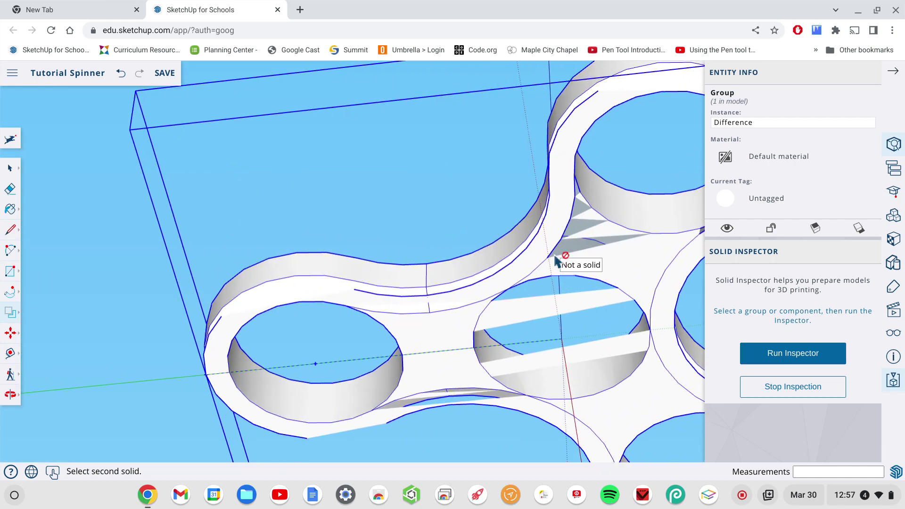
click(606, 218)
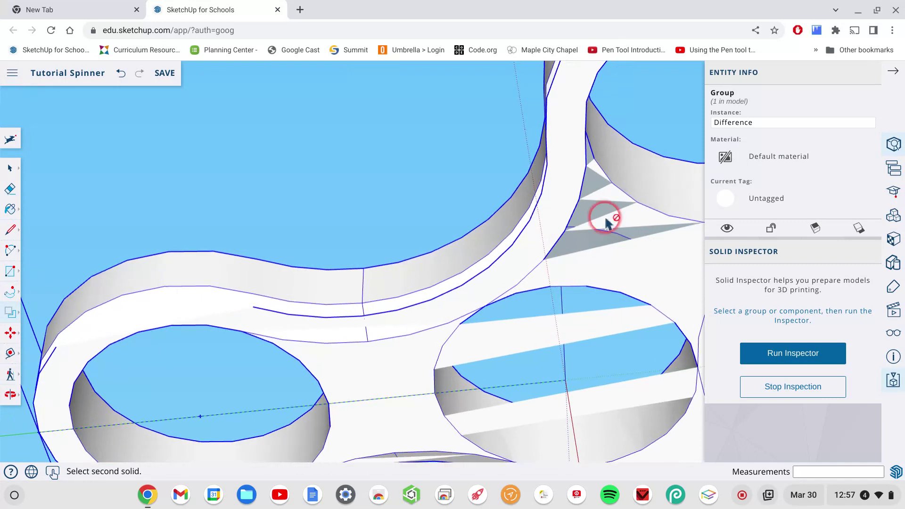
click(625, 219)
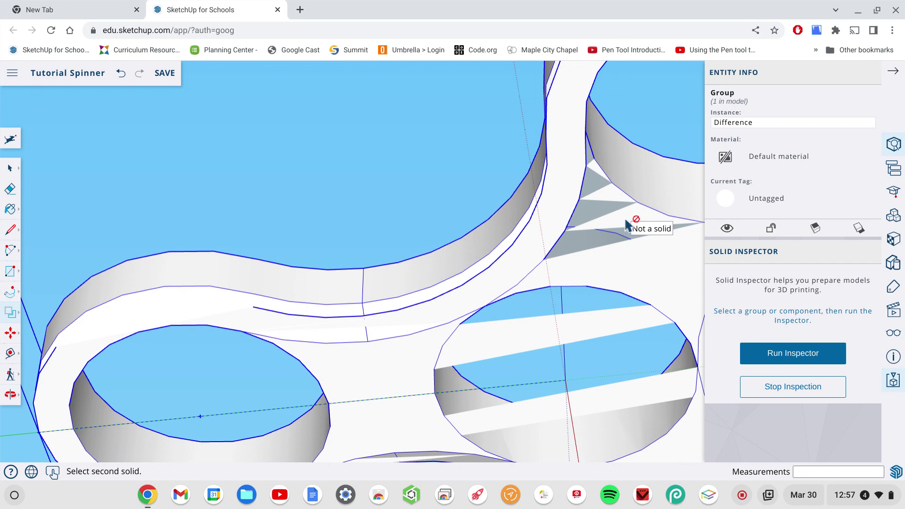
key(ctrl+z)
middle_drag(625, 220, 626, 220)
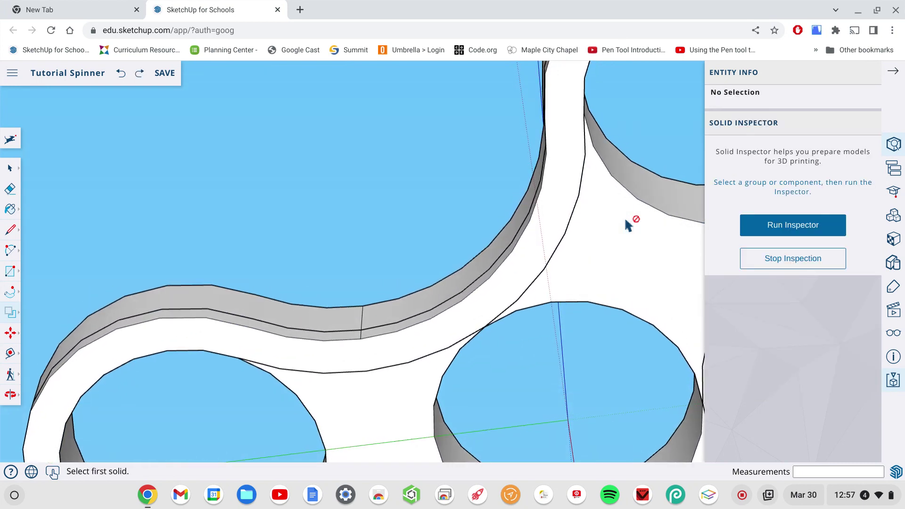
- Move the lower ring group 0.1 mm down along the blue axis
middle_drag(626, 220, 563, 221)
scroll(604, 211, down, 5)
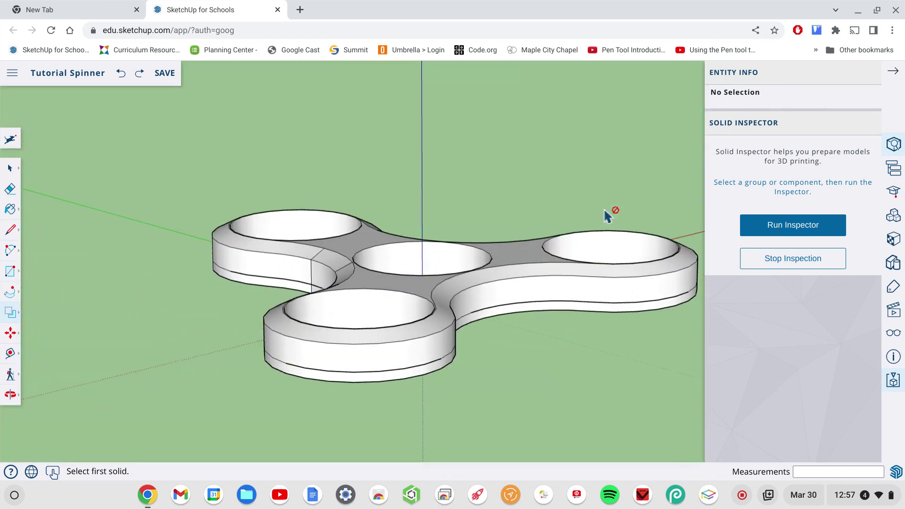
click(121, 268)
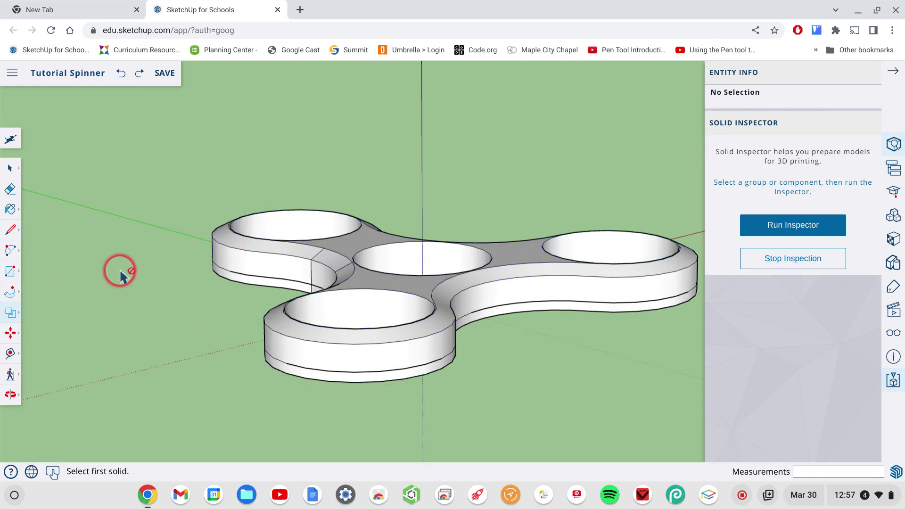
click(9, 169)
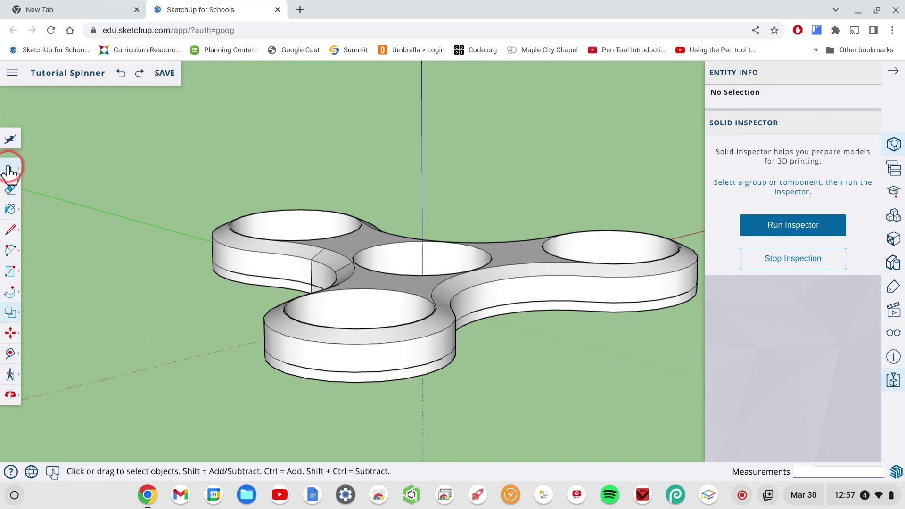
click(275, 364)
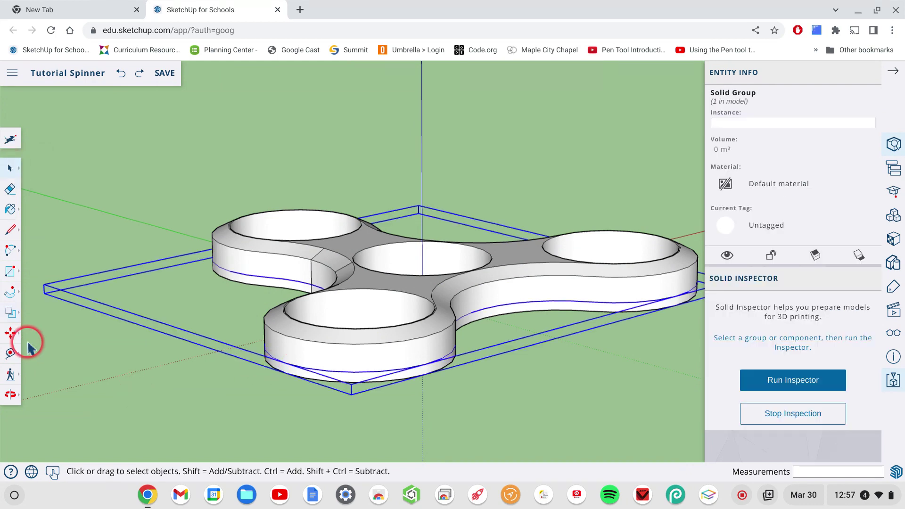
click(12, 335)
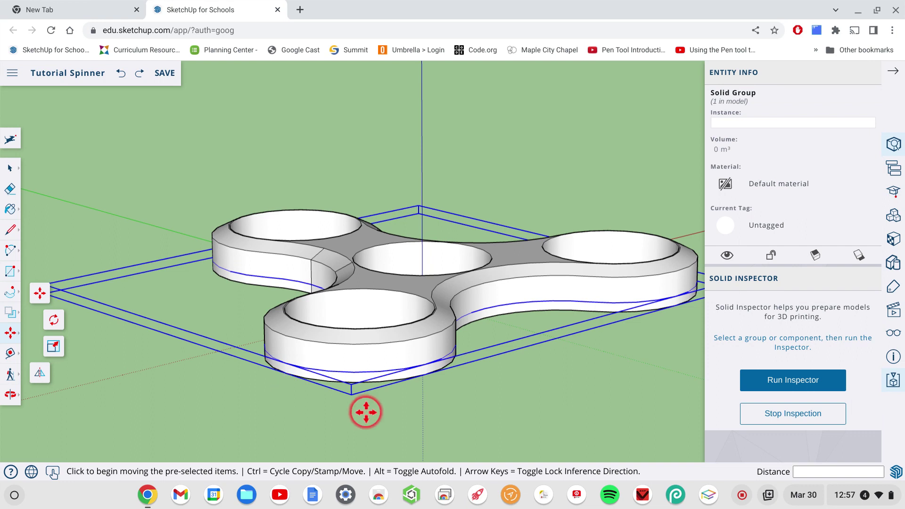
click(351, 391)
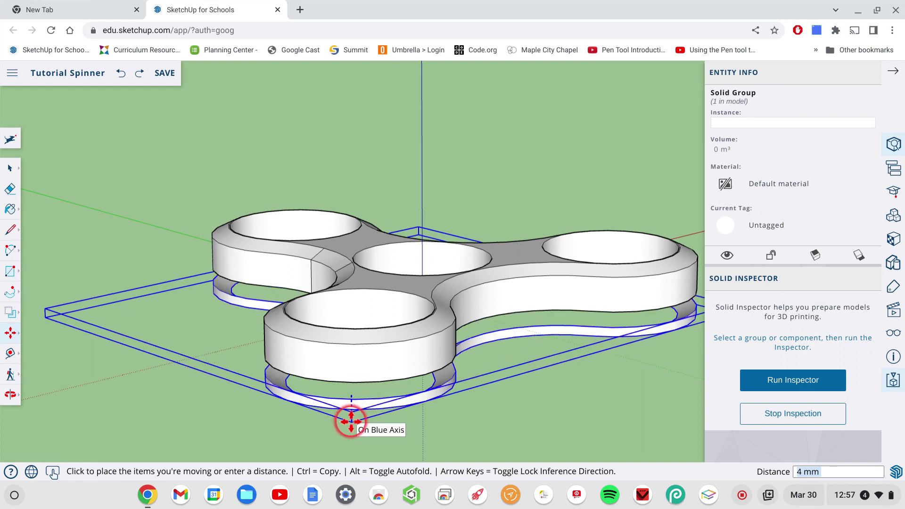
key(Up)
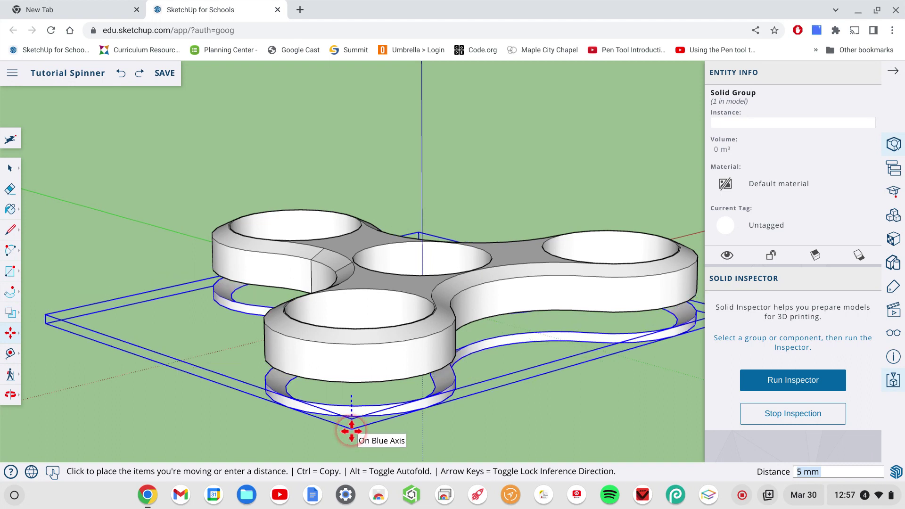
text(.1)
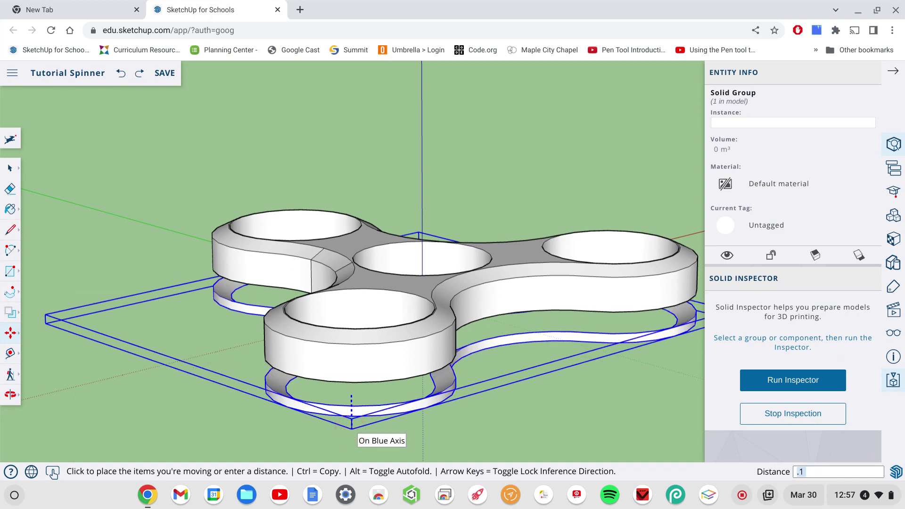
key(Return)
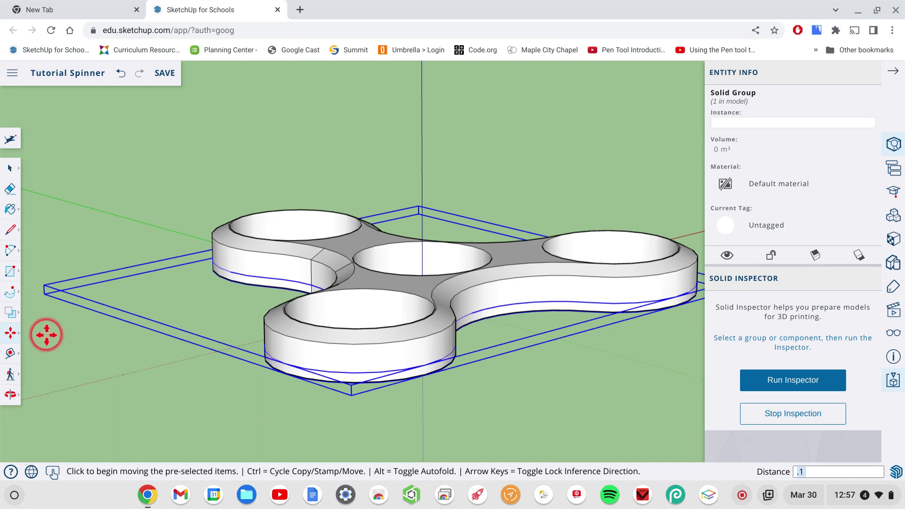
- Subtract the lowered ring from the spinner group with the Subtract solid tool to bevel its bottom outer edge
click(14, 312)
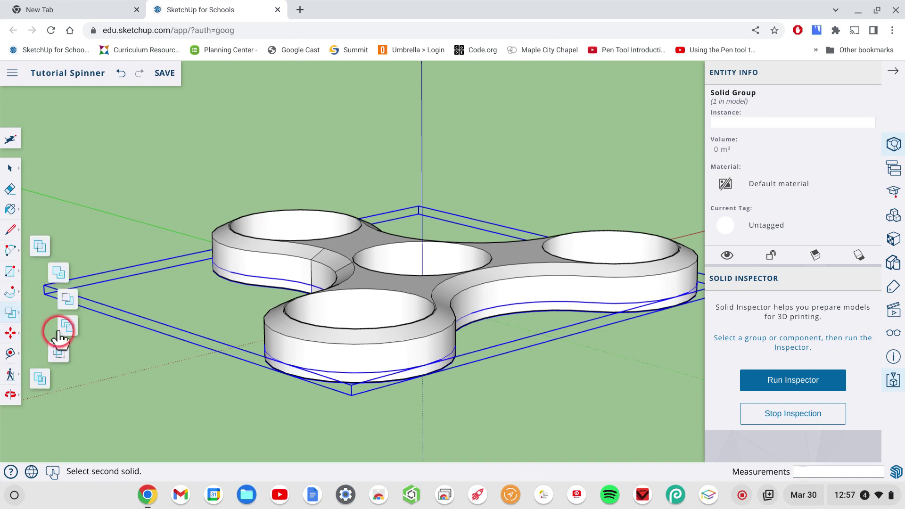
drag(66, 304, 66, 305)
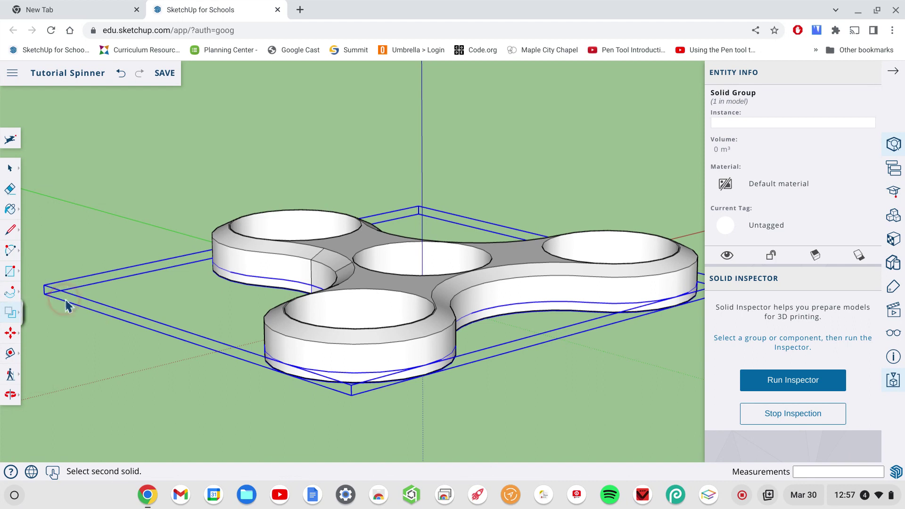
click(133, 372)
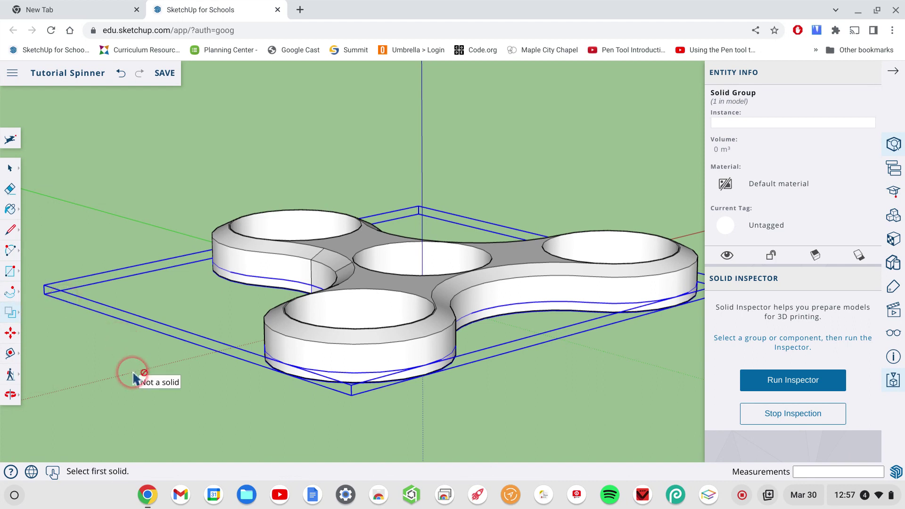
click(313, 383)
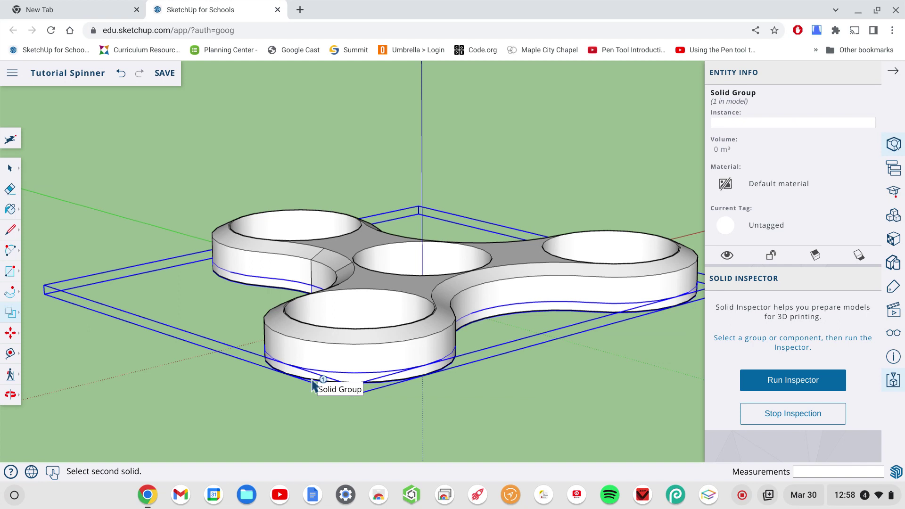
click(361, 354)
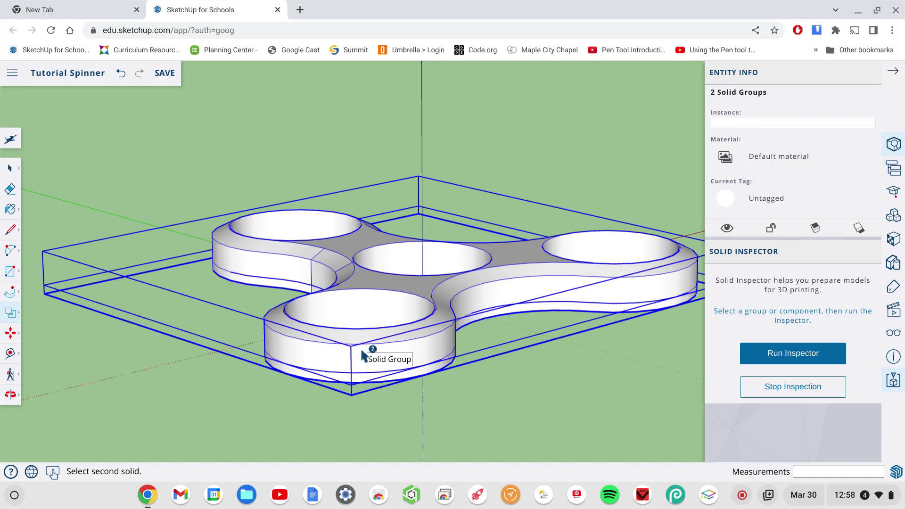
click(498, 395)
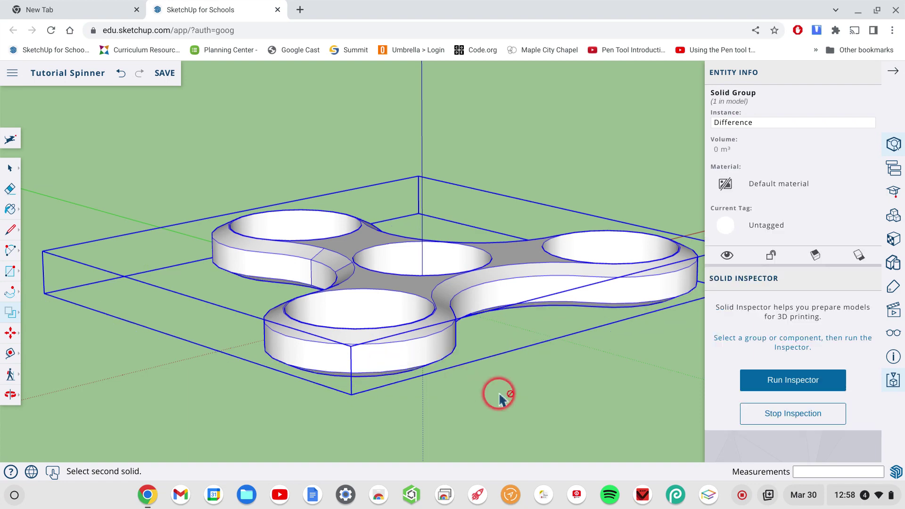
- Select the beveled spinner group, check its entity information and overall shape, and collapse the entity details
middle_drag(499, 394, 499, 394)
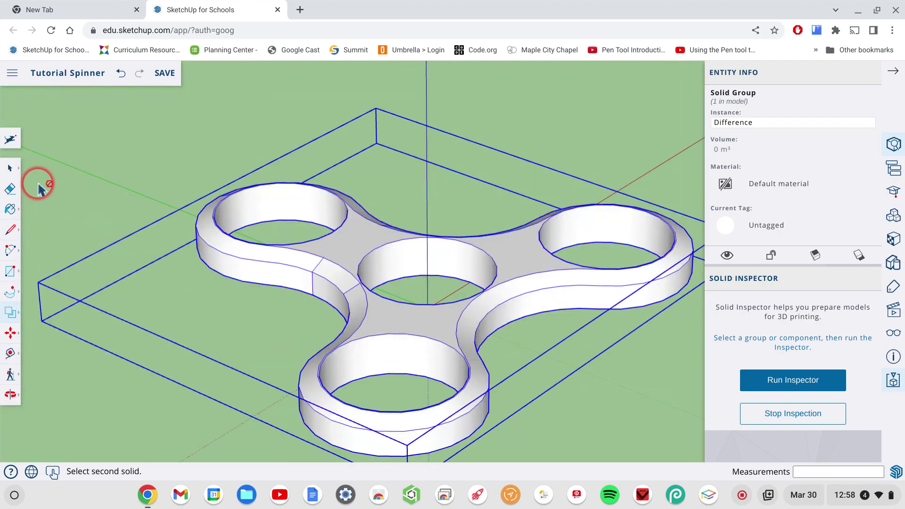
click(15, 177)
click(120, 144)
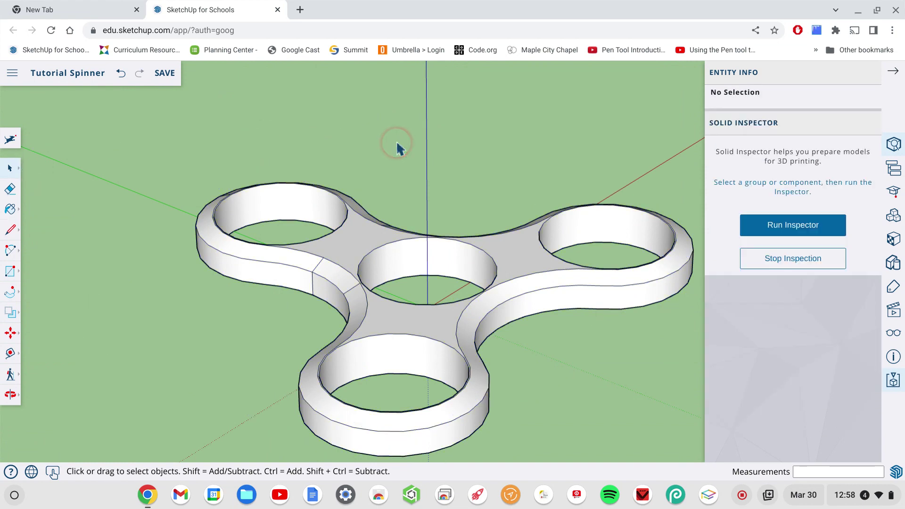
click(516, 260)
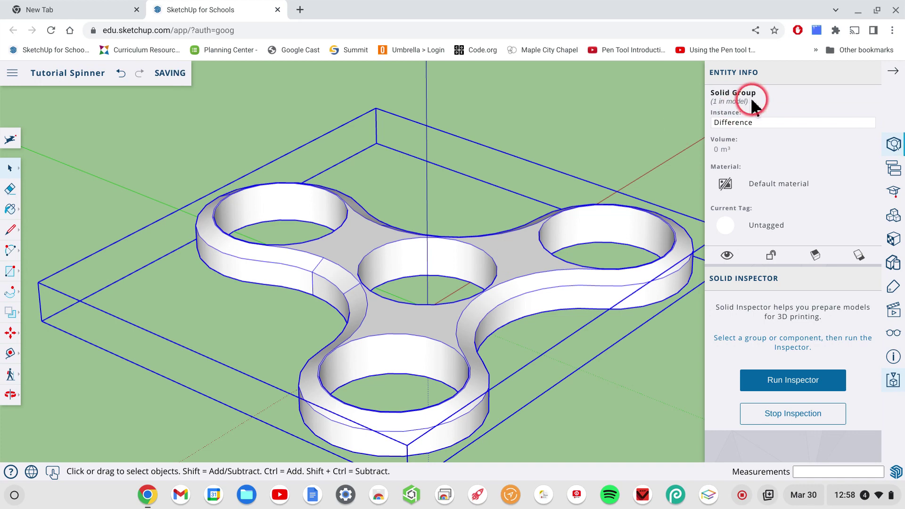
middle_drag(644, 235, 646, 241)
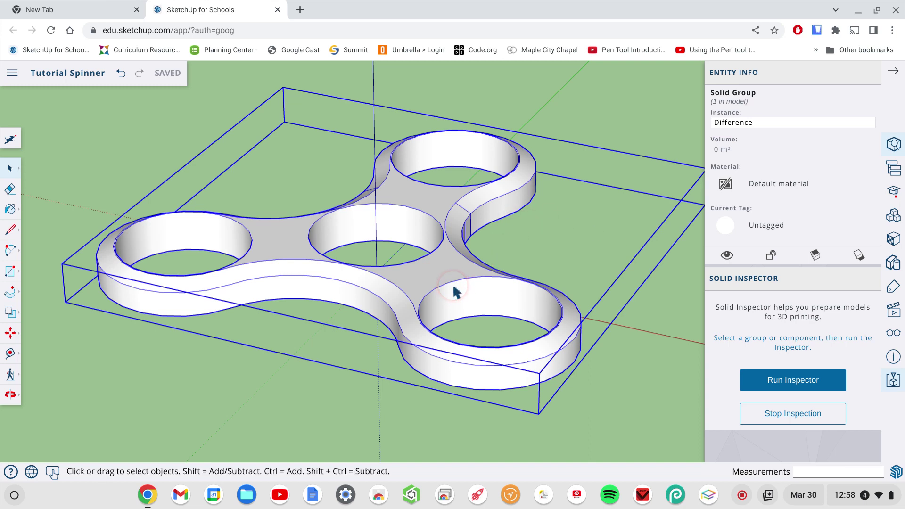
click(437, 210)
click(893, 72)
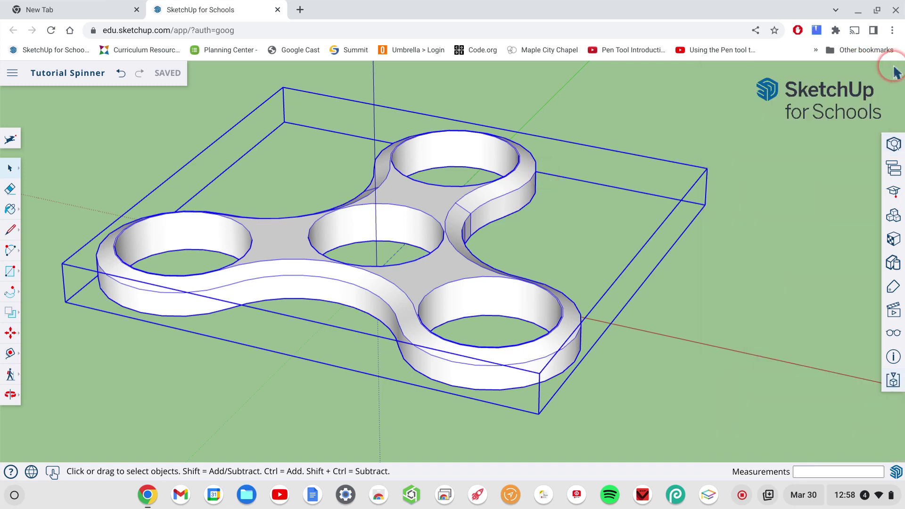